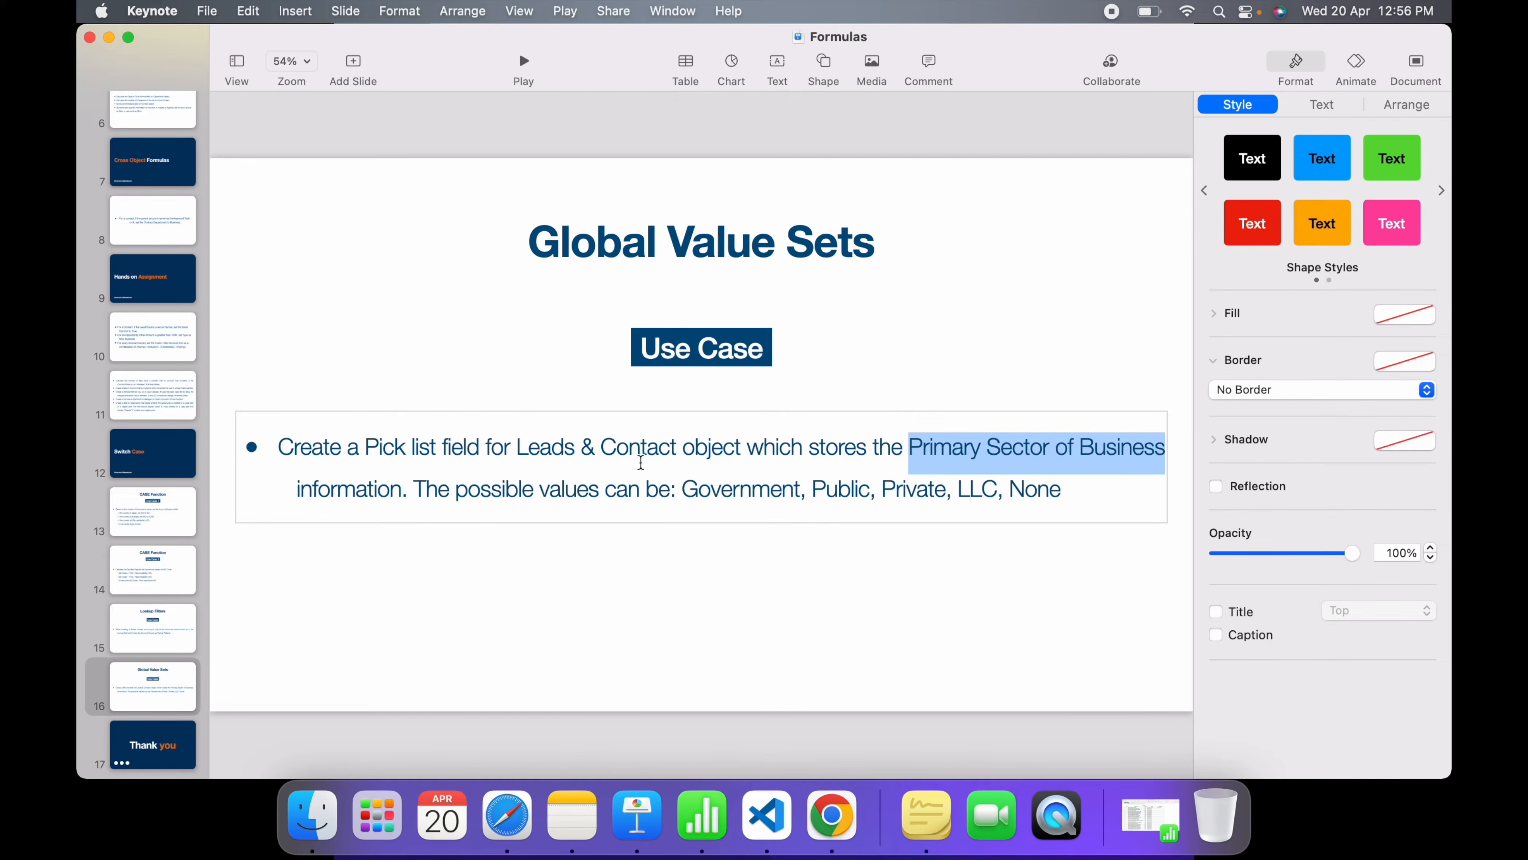
# Examine the Global Value Sets use case on the slide, including the objects, the field to create and its possible values
pyautogui.click(540, 489)
pyautogui.moveTo(677, 488); pyautogui.dragTo(771, 493)
pyautogui.click(830, 488)
pyautogui.doubleClick(981, 488)
pyautogui.doubleClick(1035, 488)
pyautogui.click(1076, 491)
pyautogui.moveTo(909, 446); pyautogui.dragTo(1161, 449)
pyautogui.moveTo(519, 449); pyautogui.dragTo(1068, 490)
pyautogui.click(623, 448)
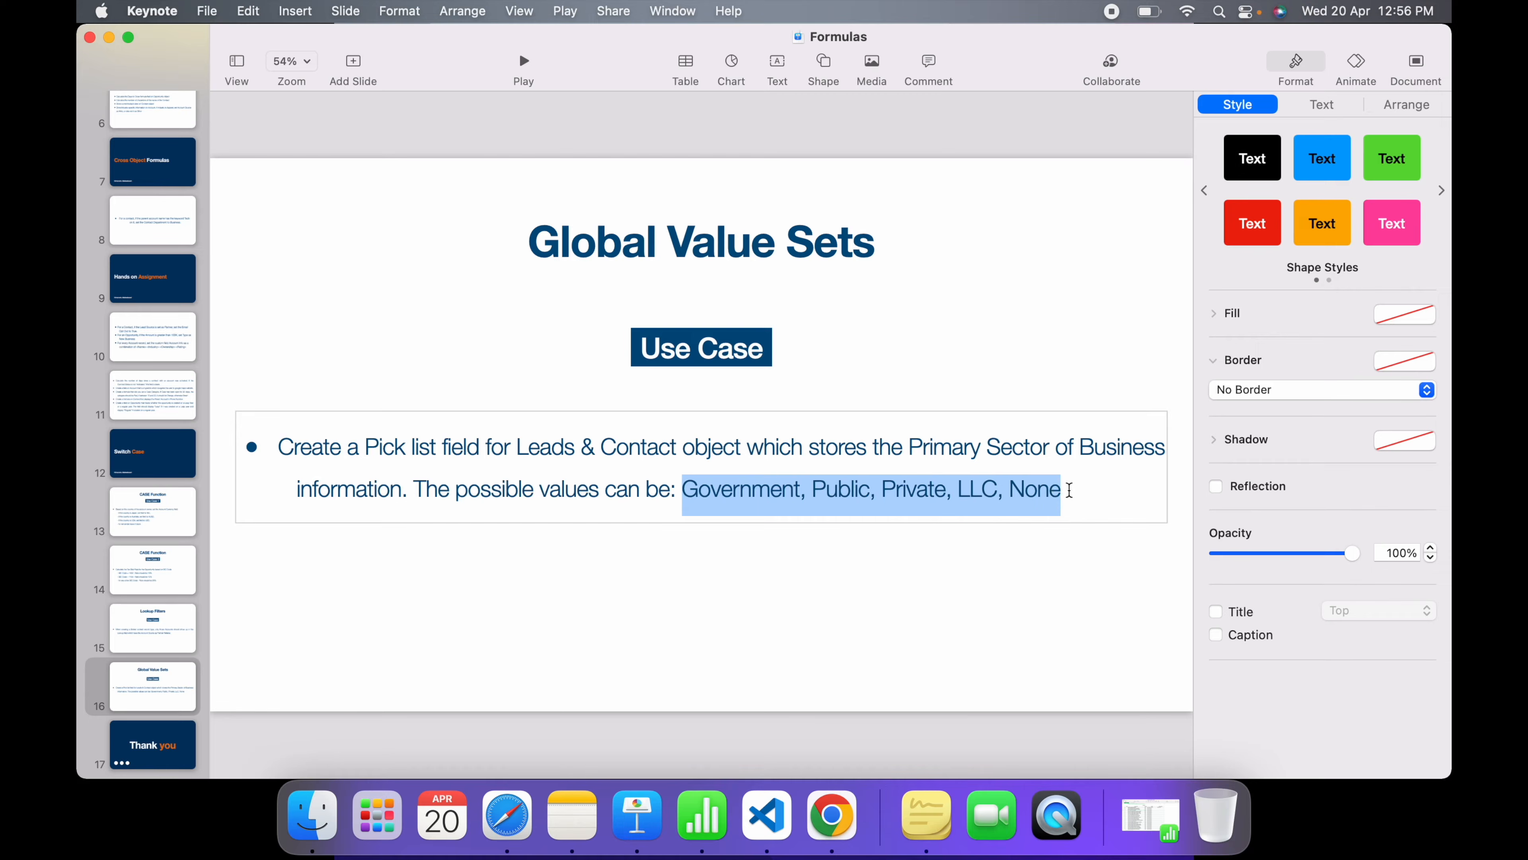
pyautogui.click(1082, 495)
pyautogui.moveTo(682, 488); pyautogui.dragTo(1095, 479)
pyautogui.click(649, 247)
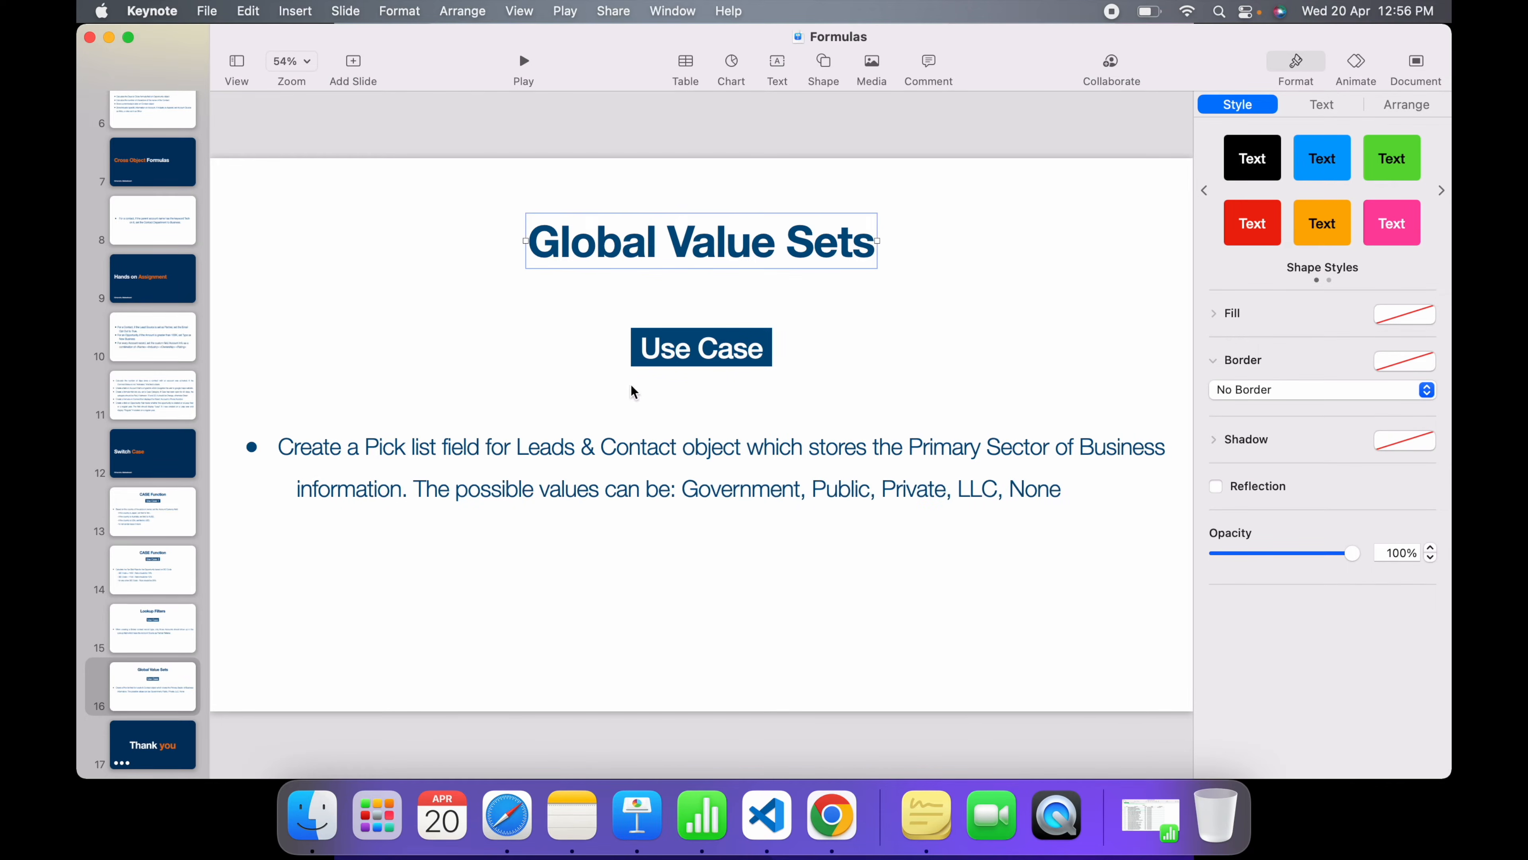
pyautogui.click(534, 458)
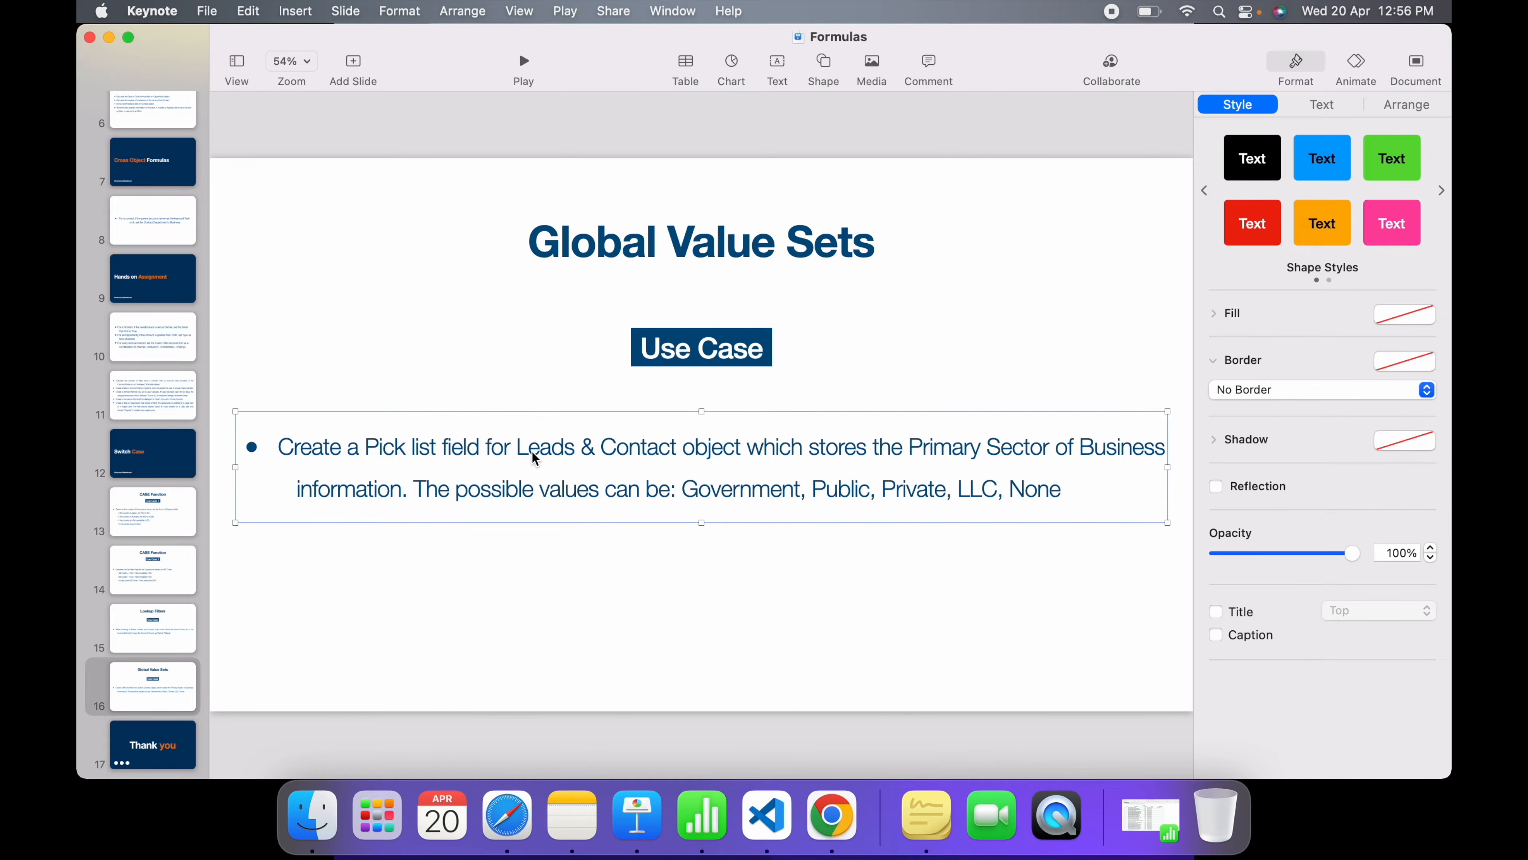
# Switch to Chrome and open the Contact object's Fields & Relationships in the Setup Object Manager
pyautogui.click(507, 815)
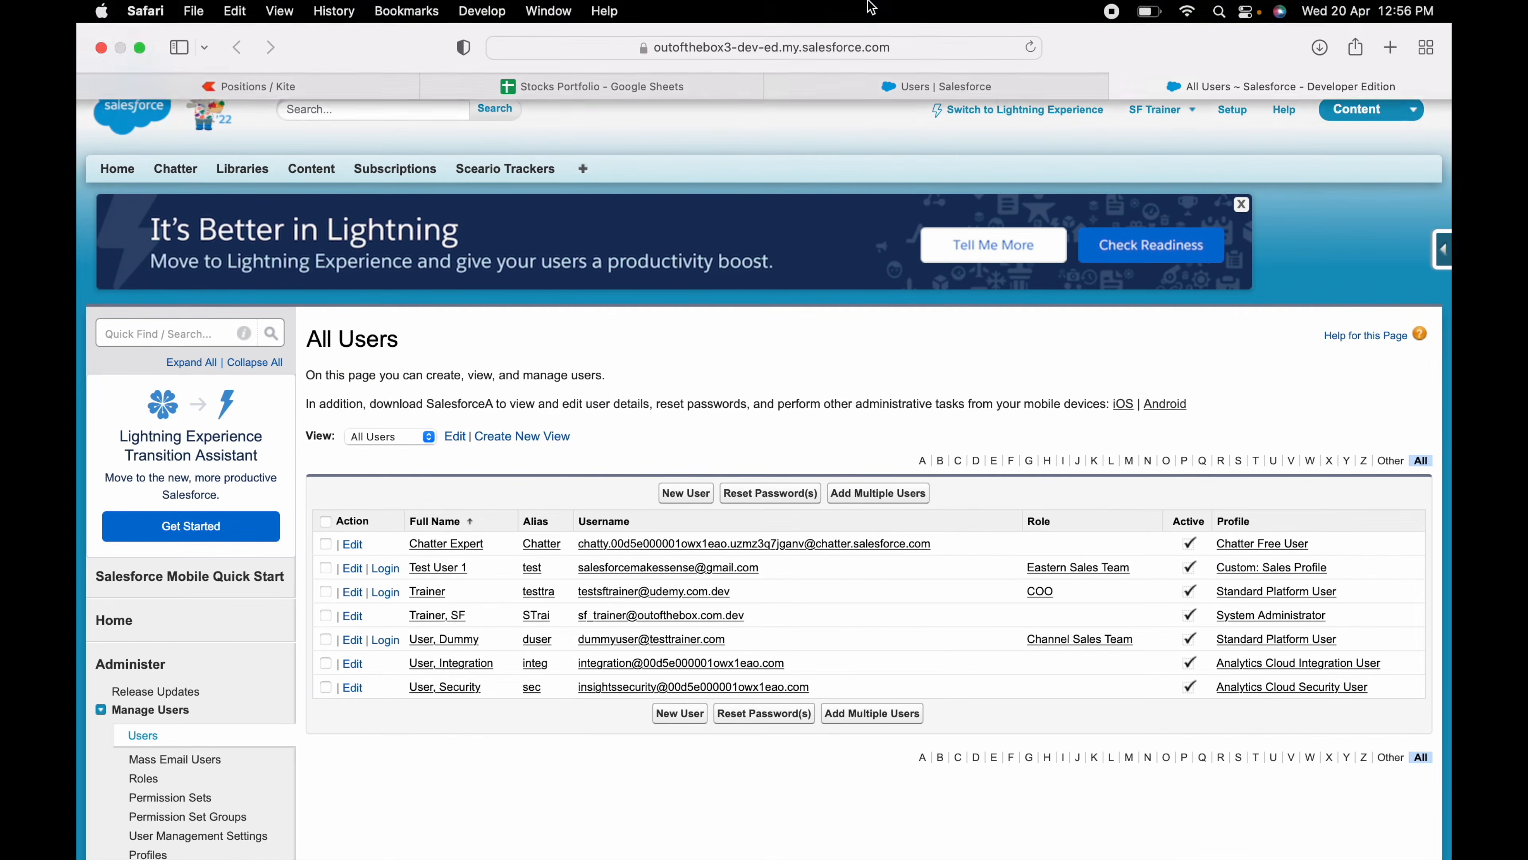
pyautogui.press('super+Tab')
pyautogui.press('super+Tab')
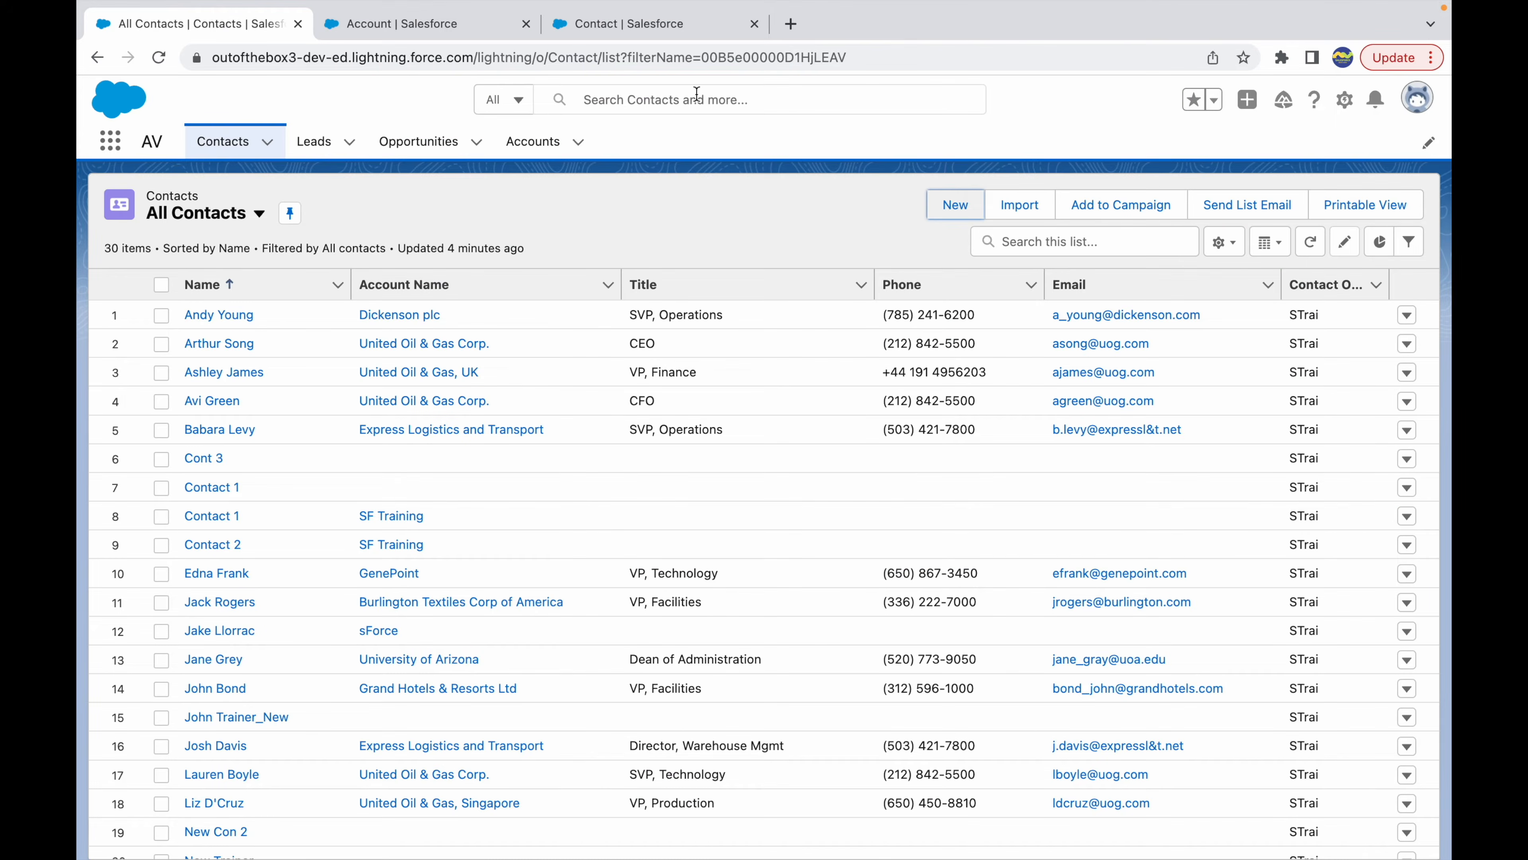
pyautogui.click(609, 30)
pyautogui.click(301, 144)
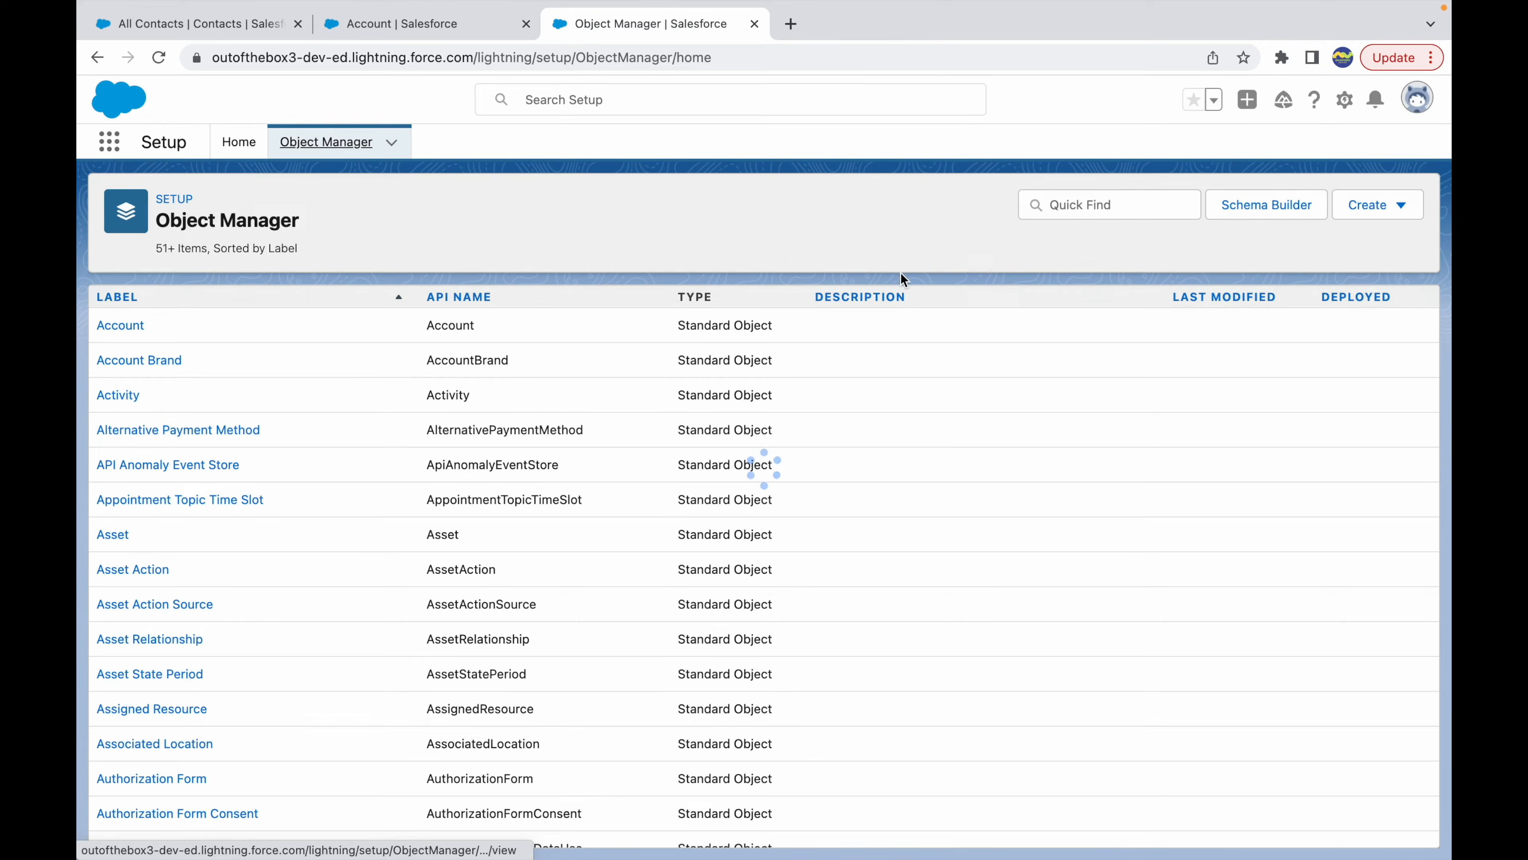
pyautogui.click(1126, 209)
pyautogui.write('Contact')
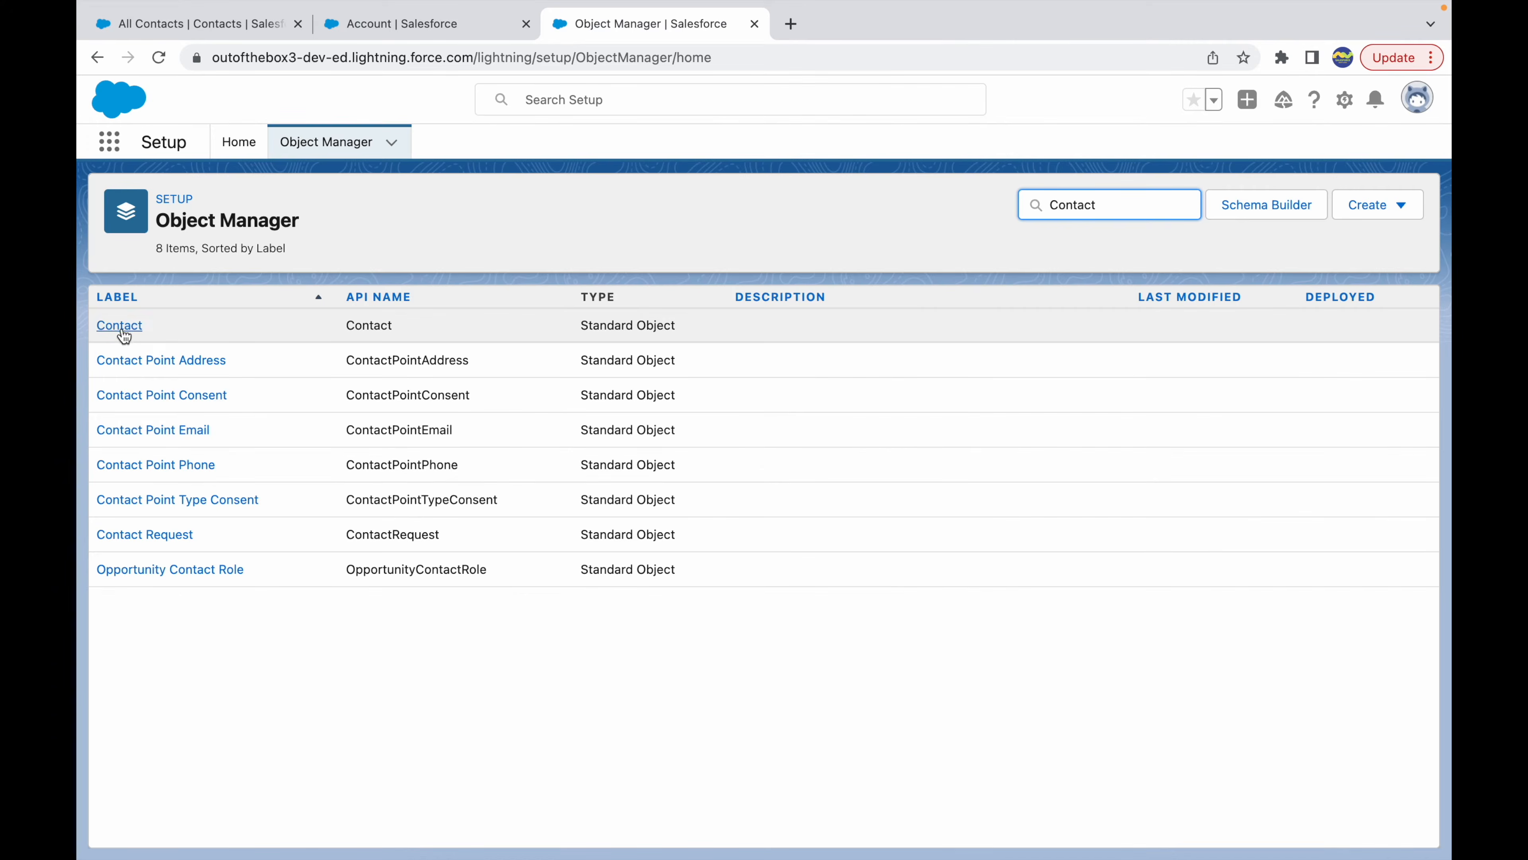
pyautogui.click(123, 328)
pyautogui.click(123, 331)
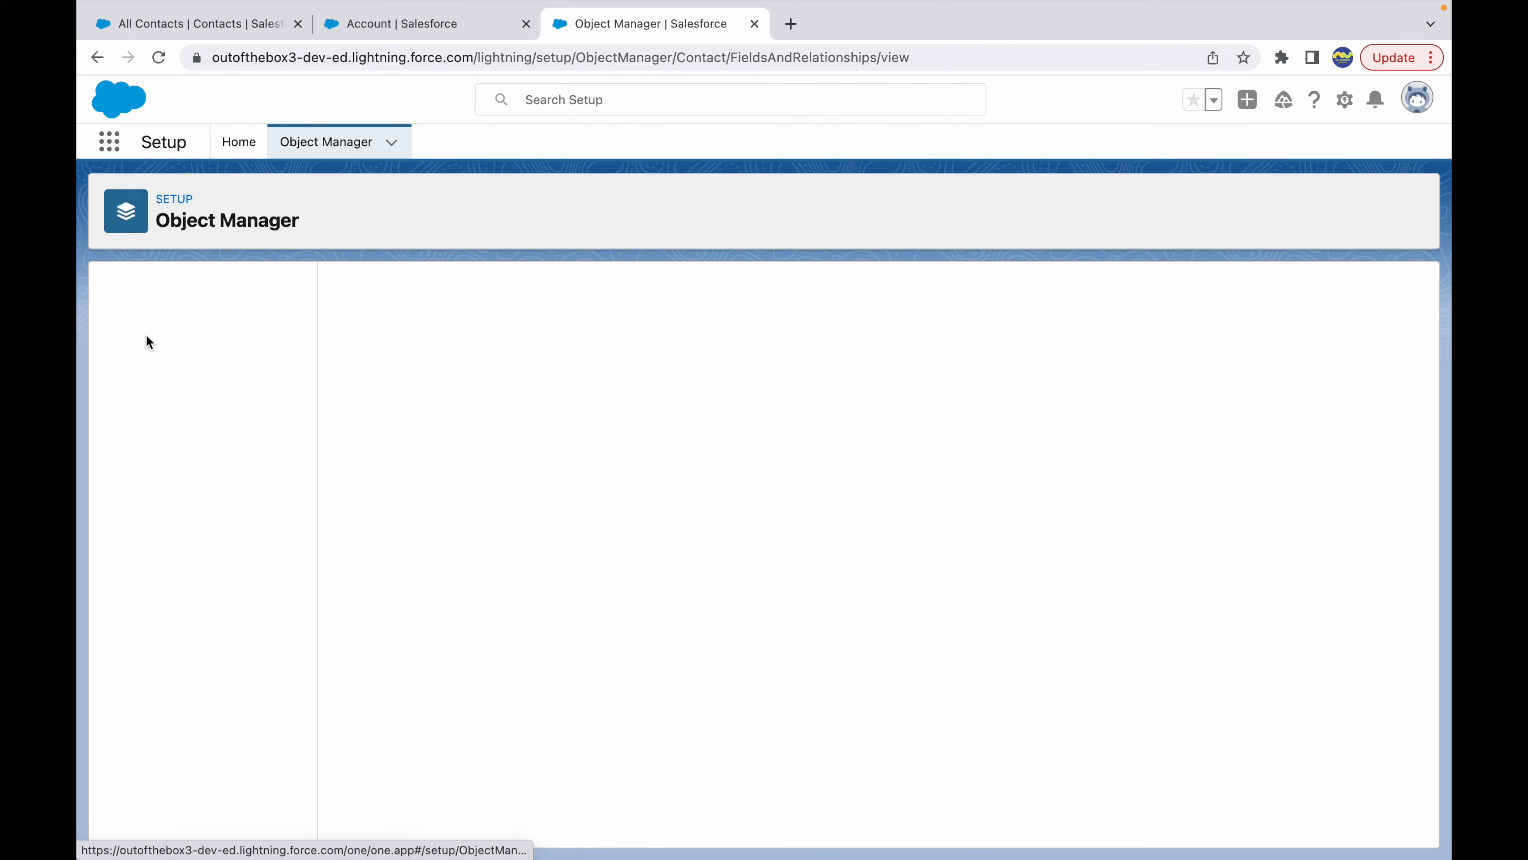
# Start a new Picklist custom field on the Contact object and proceed to its details
pyautogui.click(1010, 301)
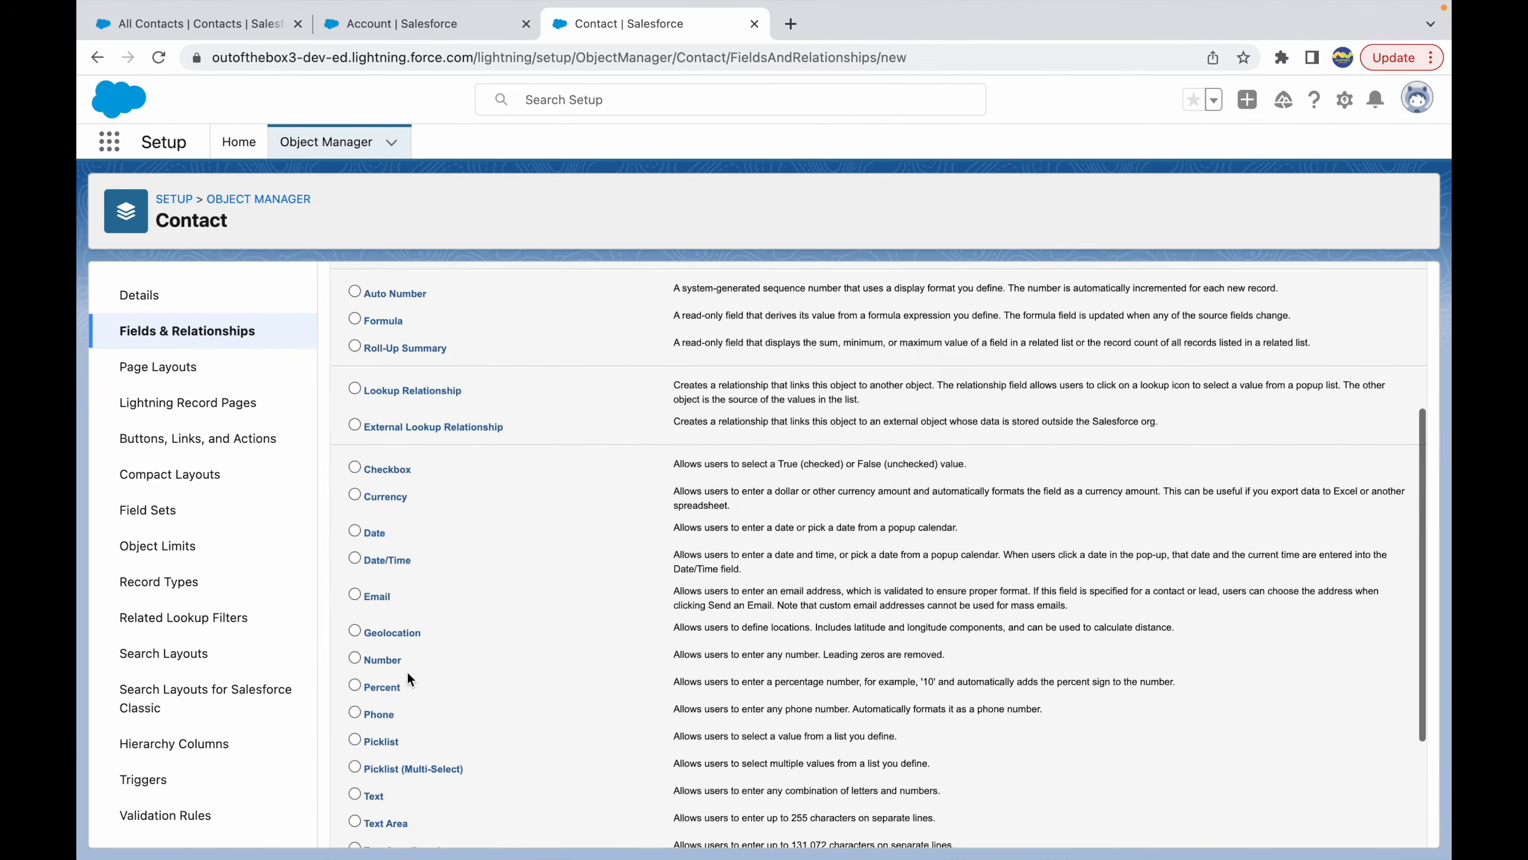
pyautogui.click(354, 739)
pyautogui.scroll(5, 914, 620)
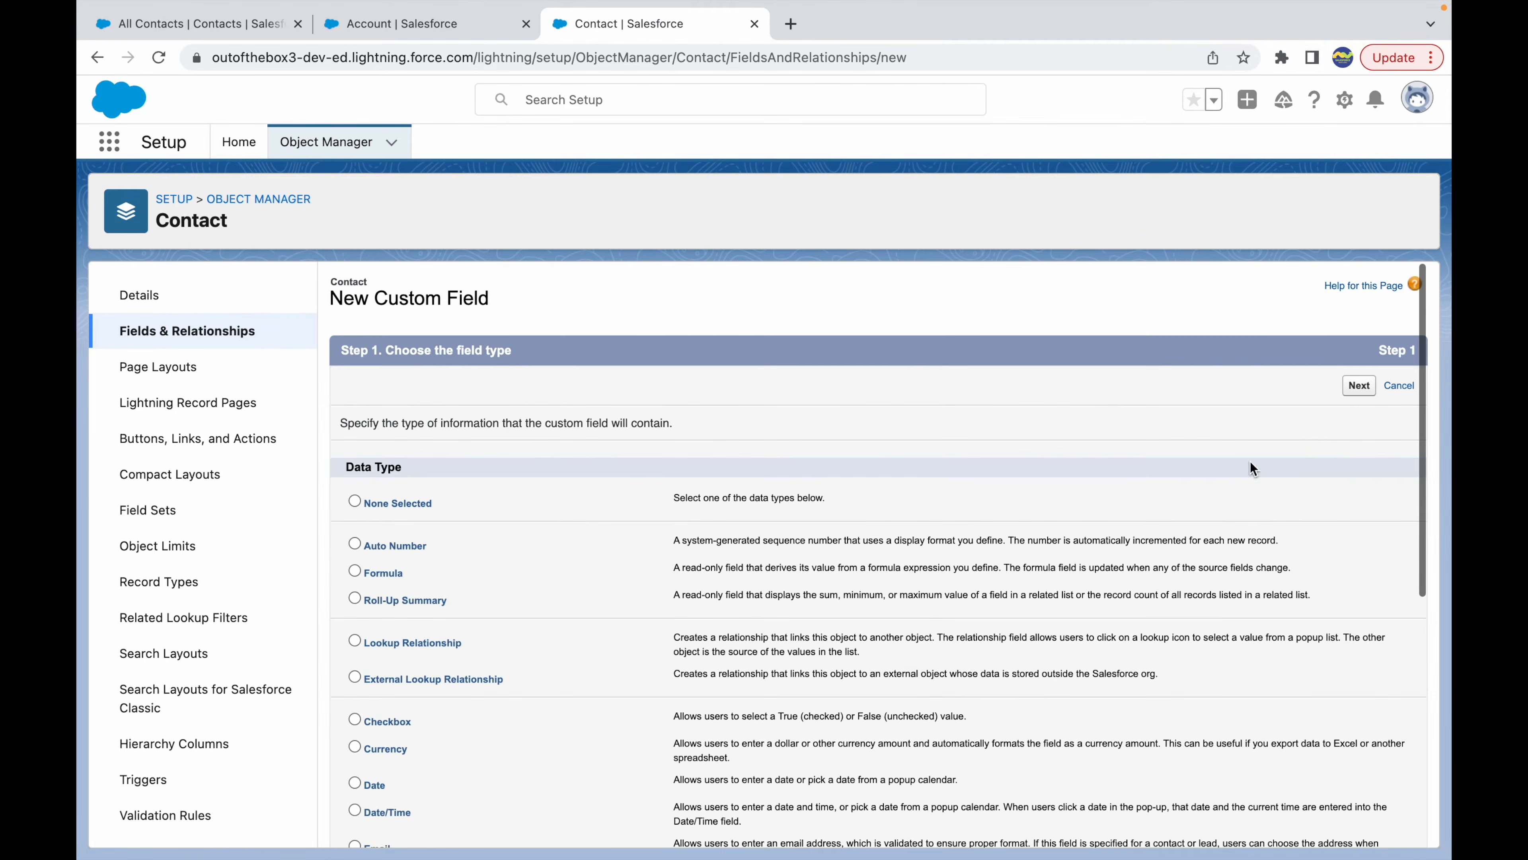
pyautogui.click(1358, 386)
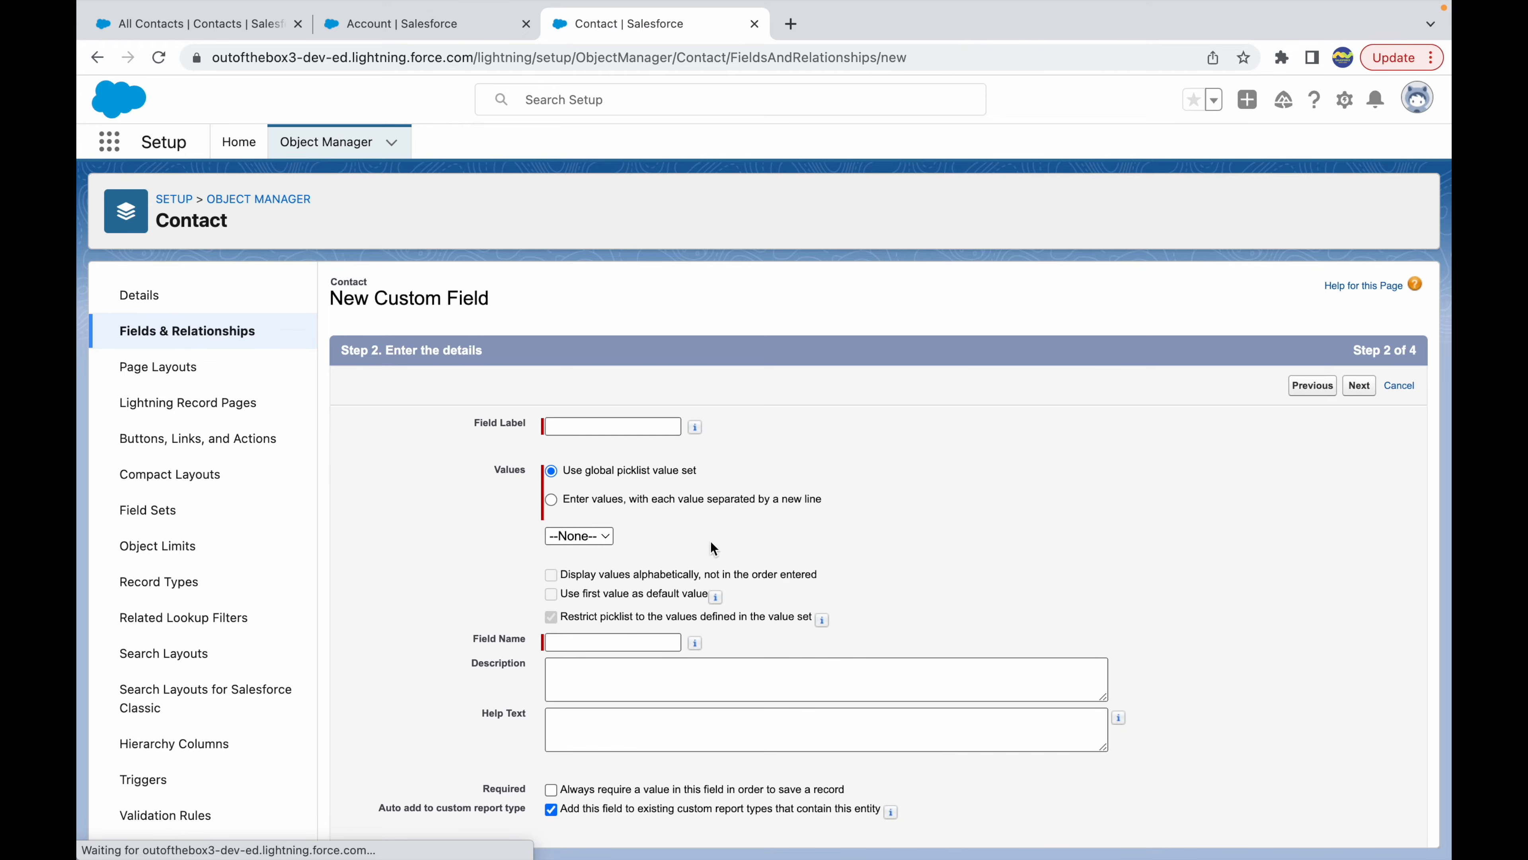
# Try entering the picklist values Govt, Public and LLC directly in the new field, then clear them
pyautogui.moveTo(565, 468); pyautogui.dragTo(722, 468)
pyautogui.click(730, 473)
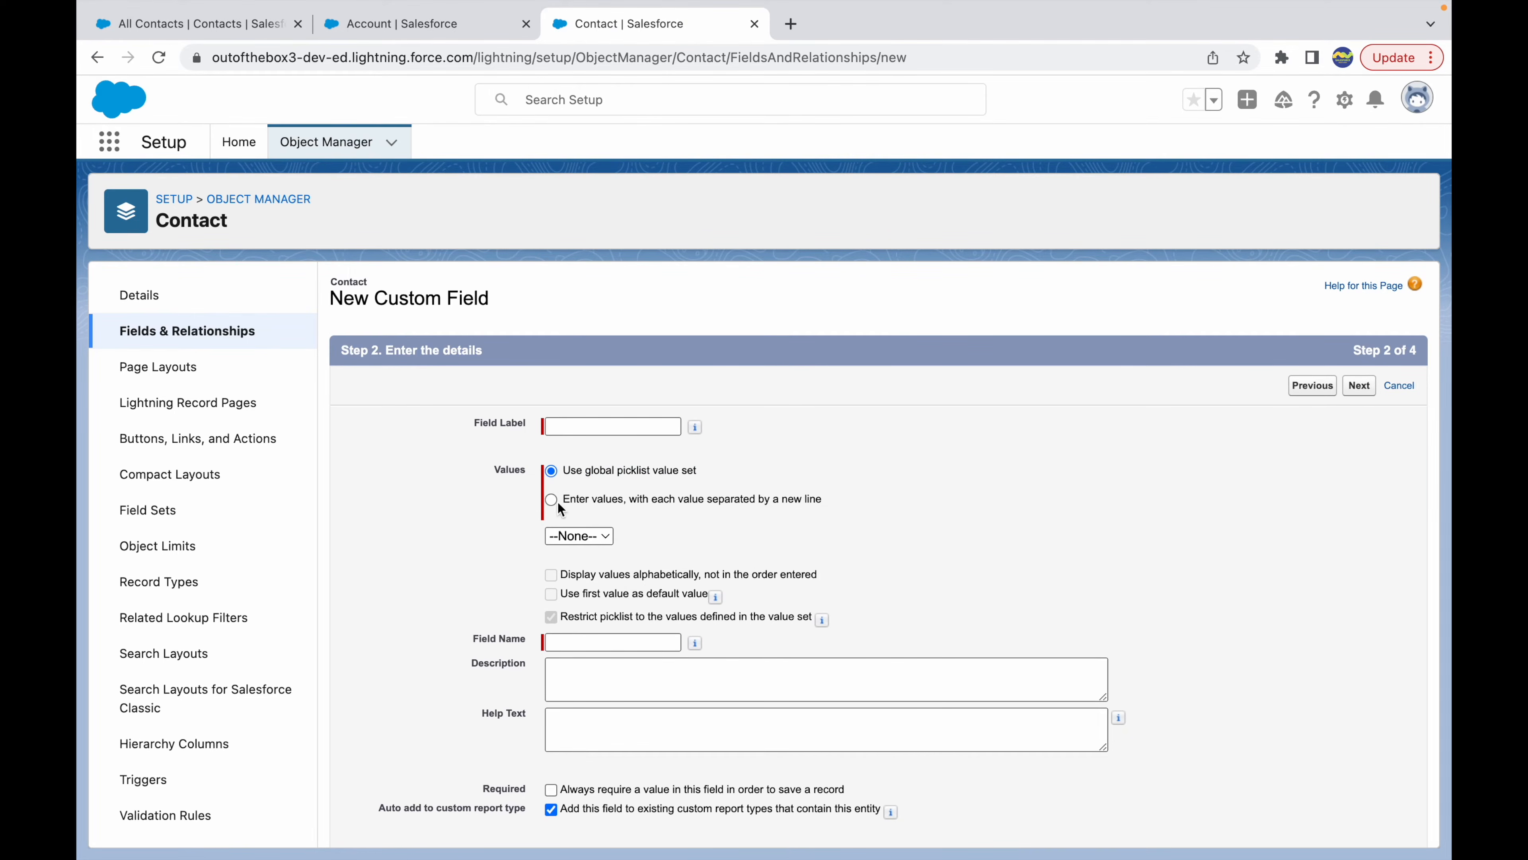
pyautogui.moveTo(557, 502); pyautogui.dragTo(877, 500)
pyautogui.click(874, 501)
pyautogui.click(552, 500)
pyautogui.click(607, 581)
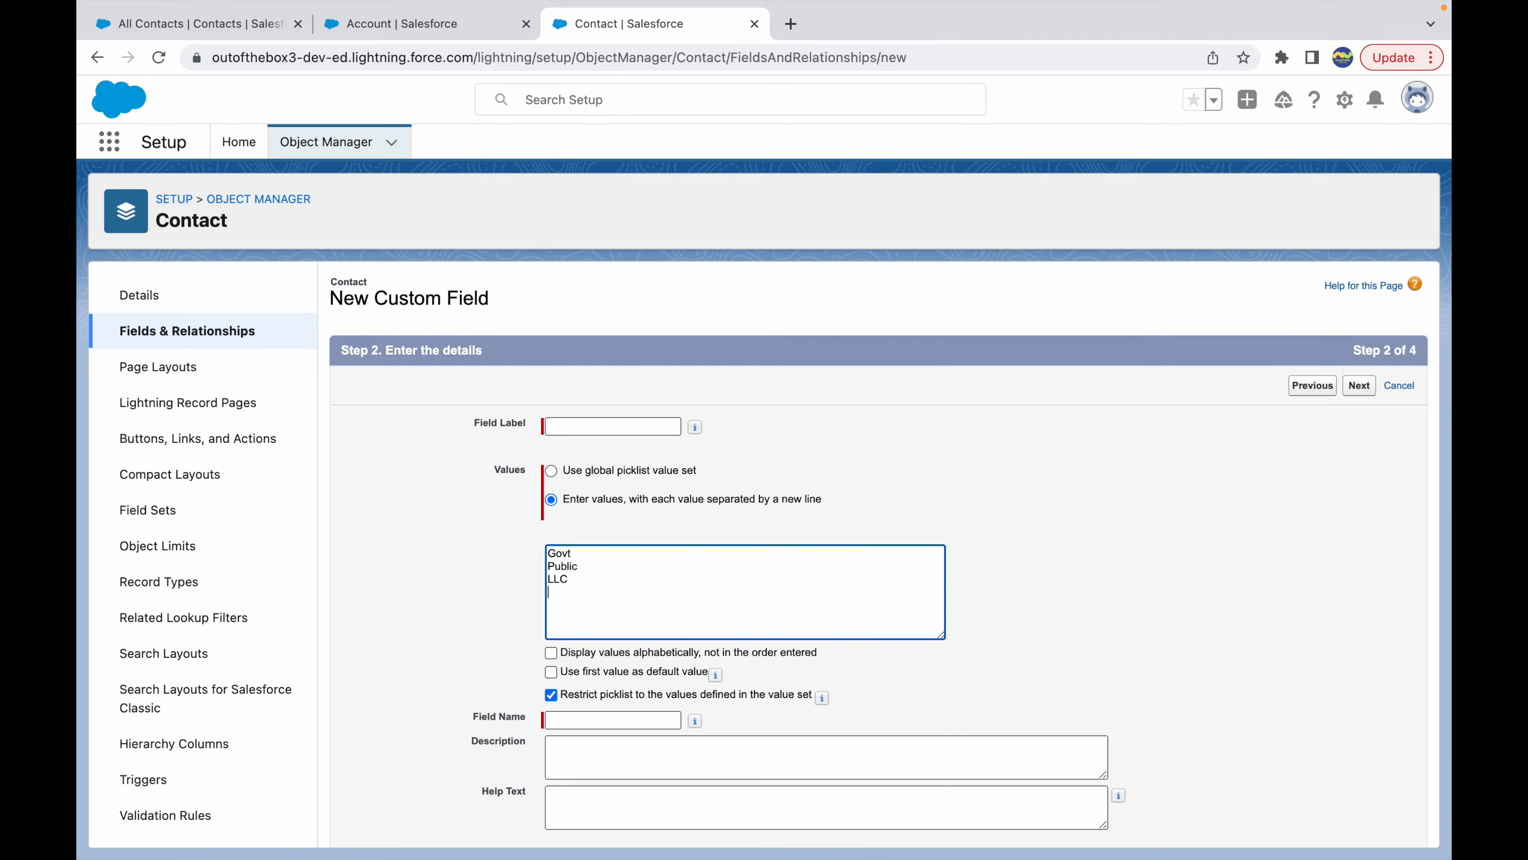
pyautogui.hotkey('ctrl', 'a')
pyautogui.press('BackSpace')
# Select the option to use a global picklist value set and check which sets are available
pyautogui.click(639, 472)
pyautogui.click(570, 537)
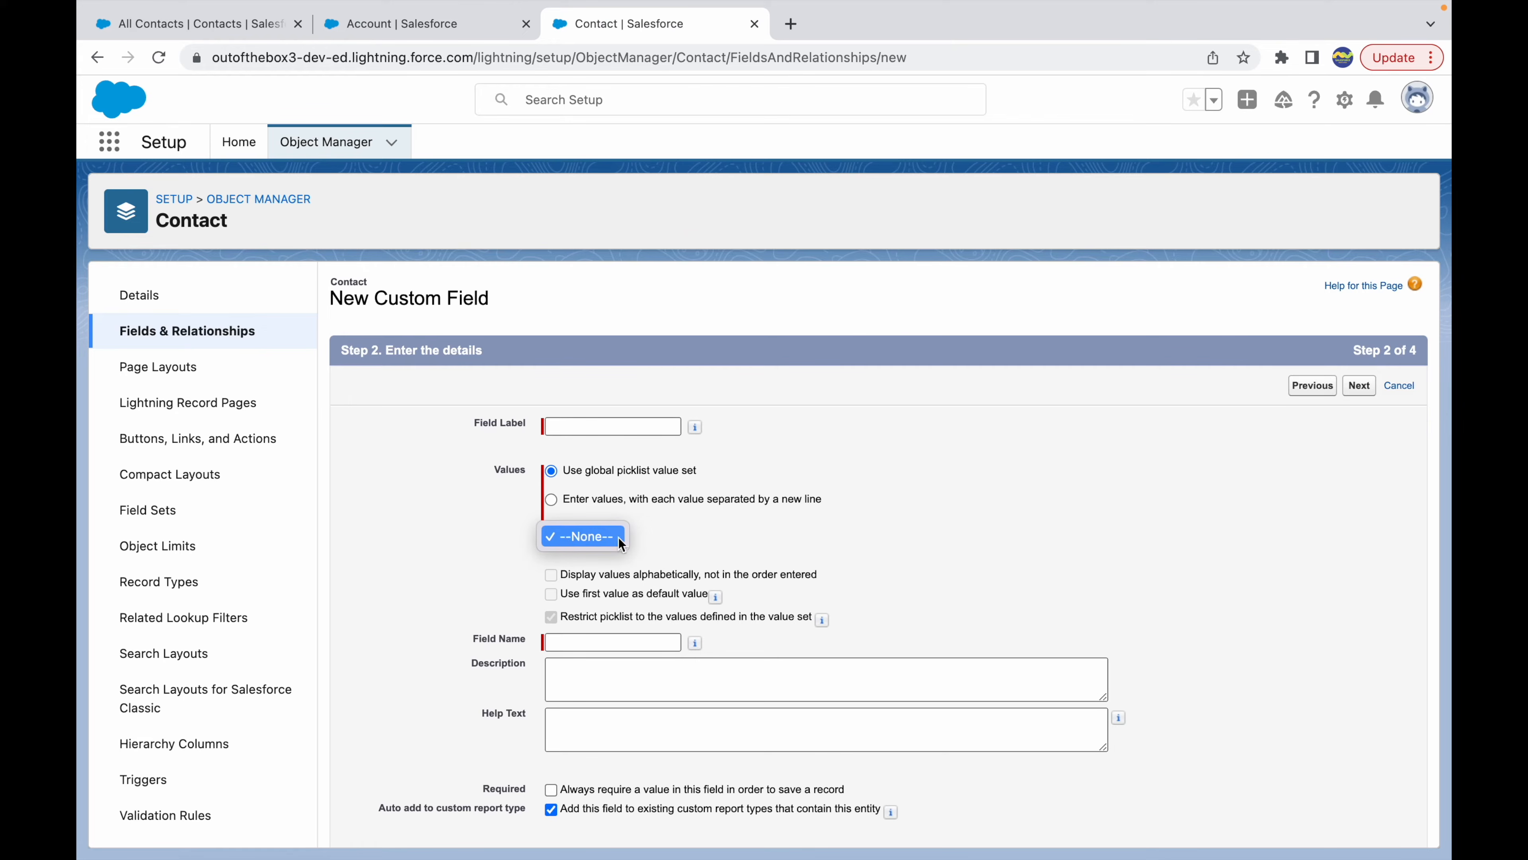
pyautogui.click(570, 541)
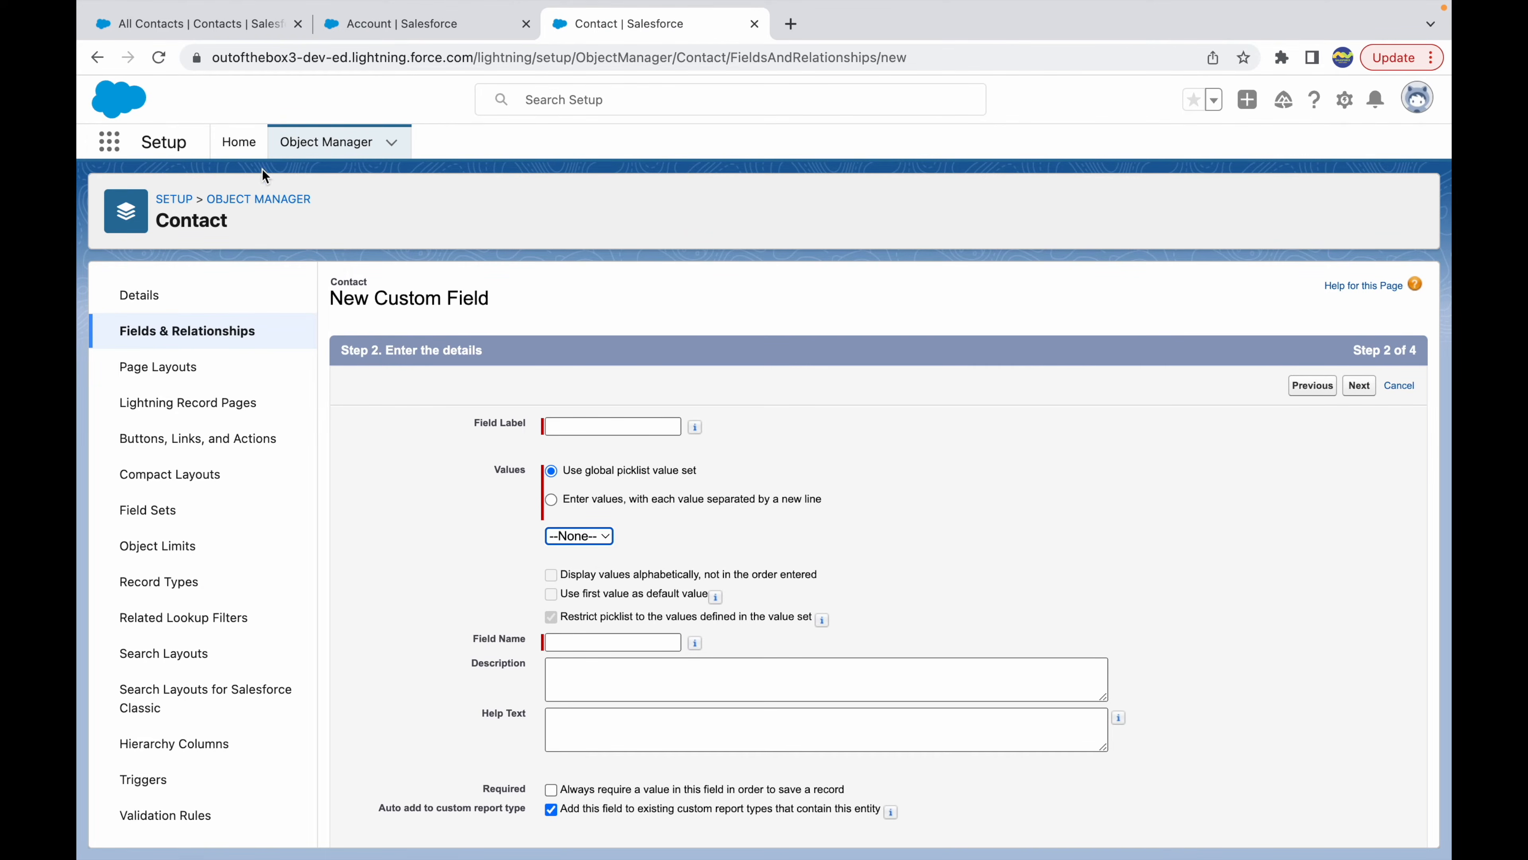
# Search Setup for "picklis" and open the Picklist Value Sets page
pyautogui.click(238, 142)
pyautogui.click(171, 208)
pyautogui.write('picklis')
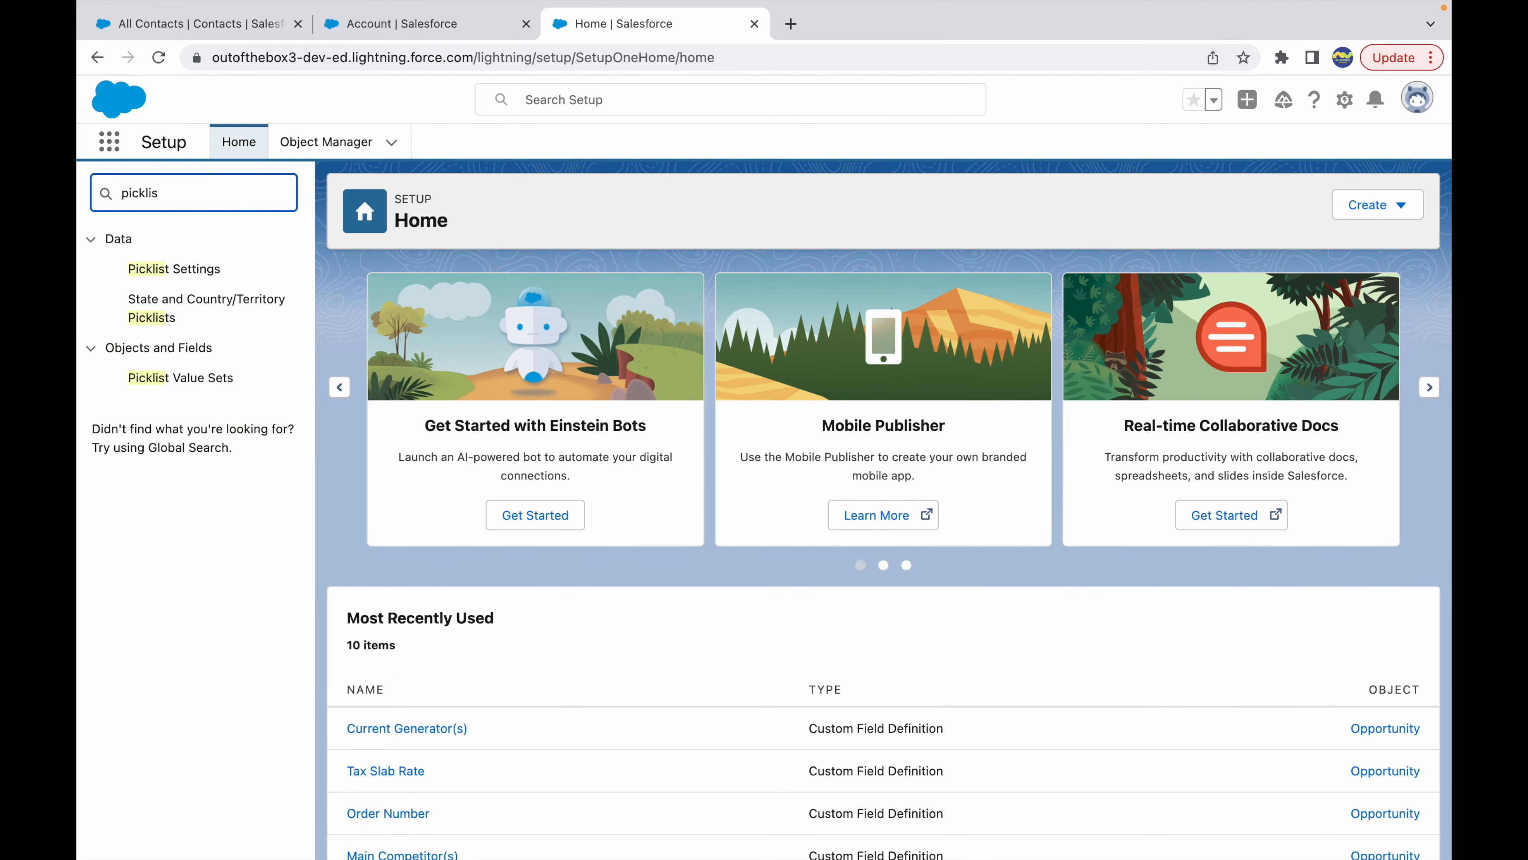
pyautogui.click(173, 380)
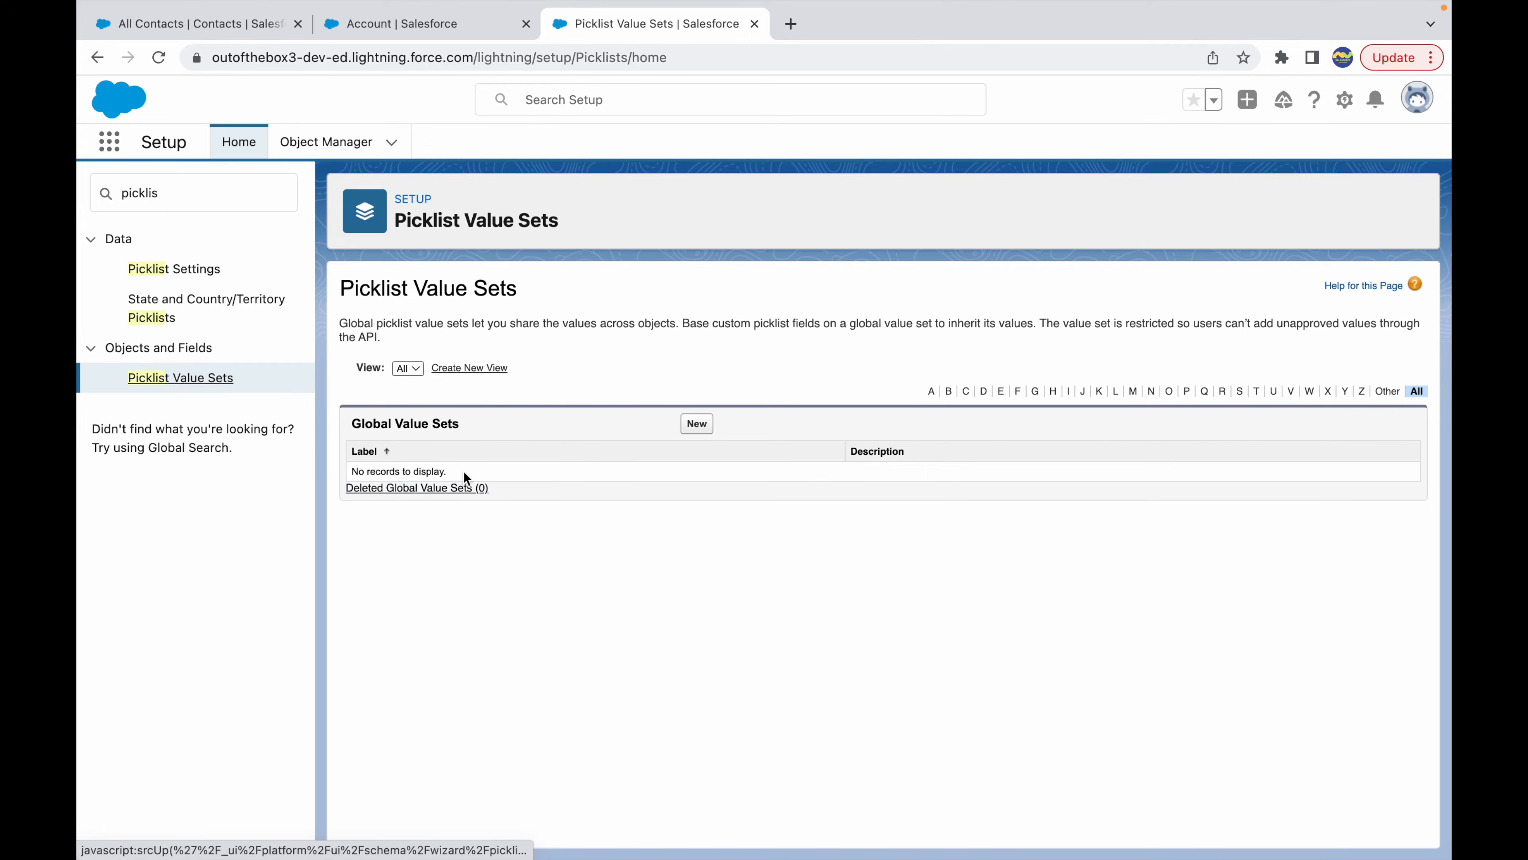
# Create and save a global value set labelled Company Info with the values Government, Public, Private, LLC and Other
pyautogui.click(698, 424)
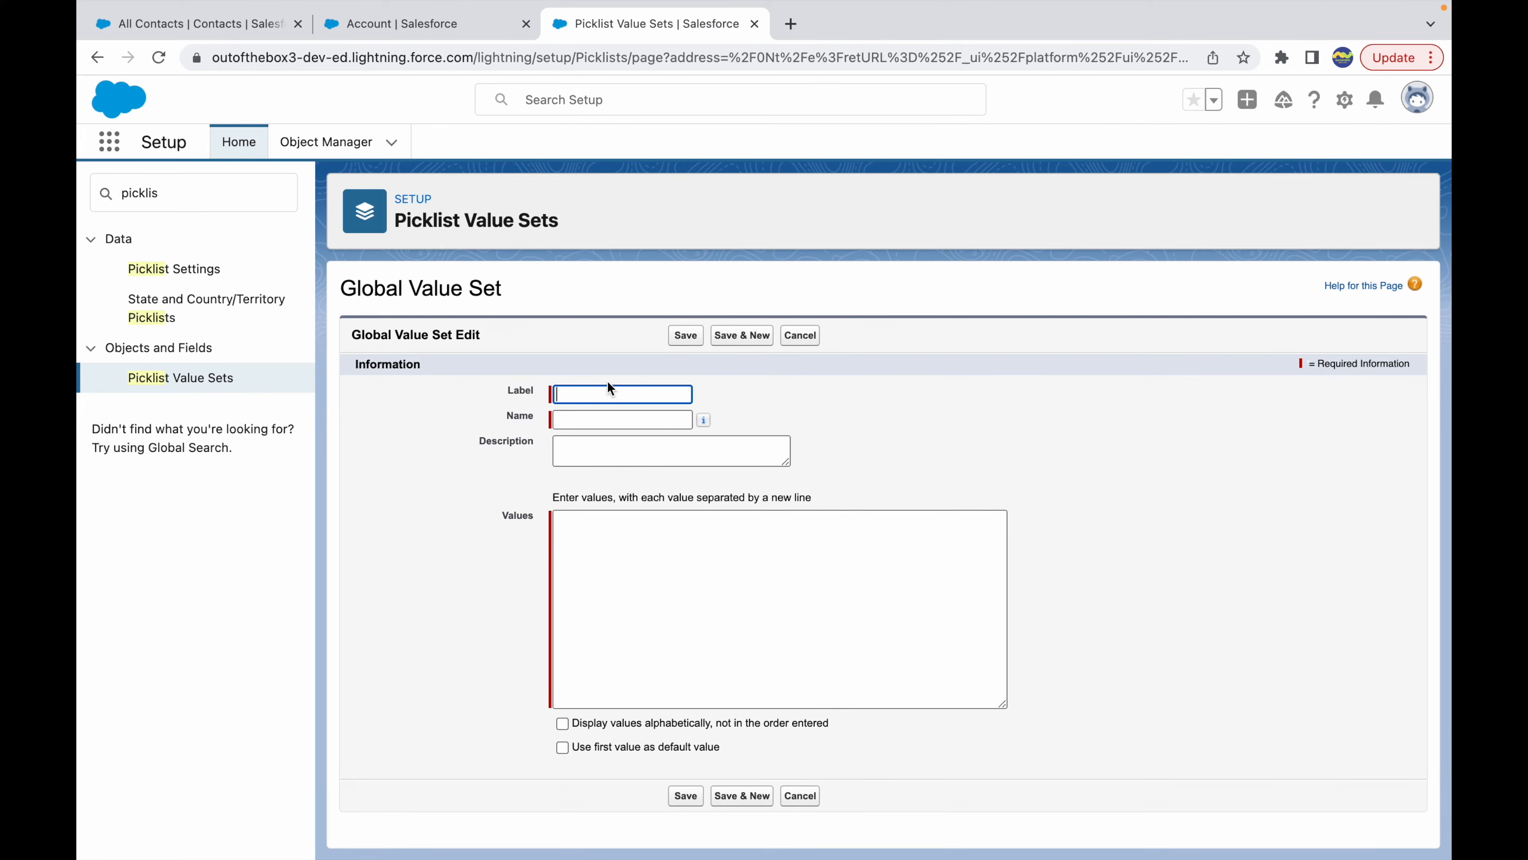
pyautogui.write('Company Info')
pyautogui.click(661, 592)
pyautogui.write('Government')
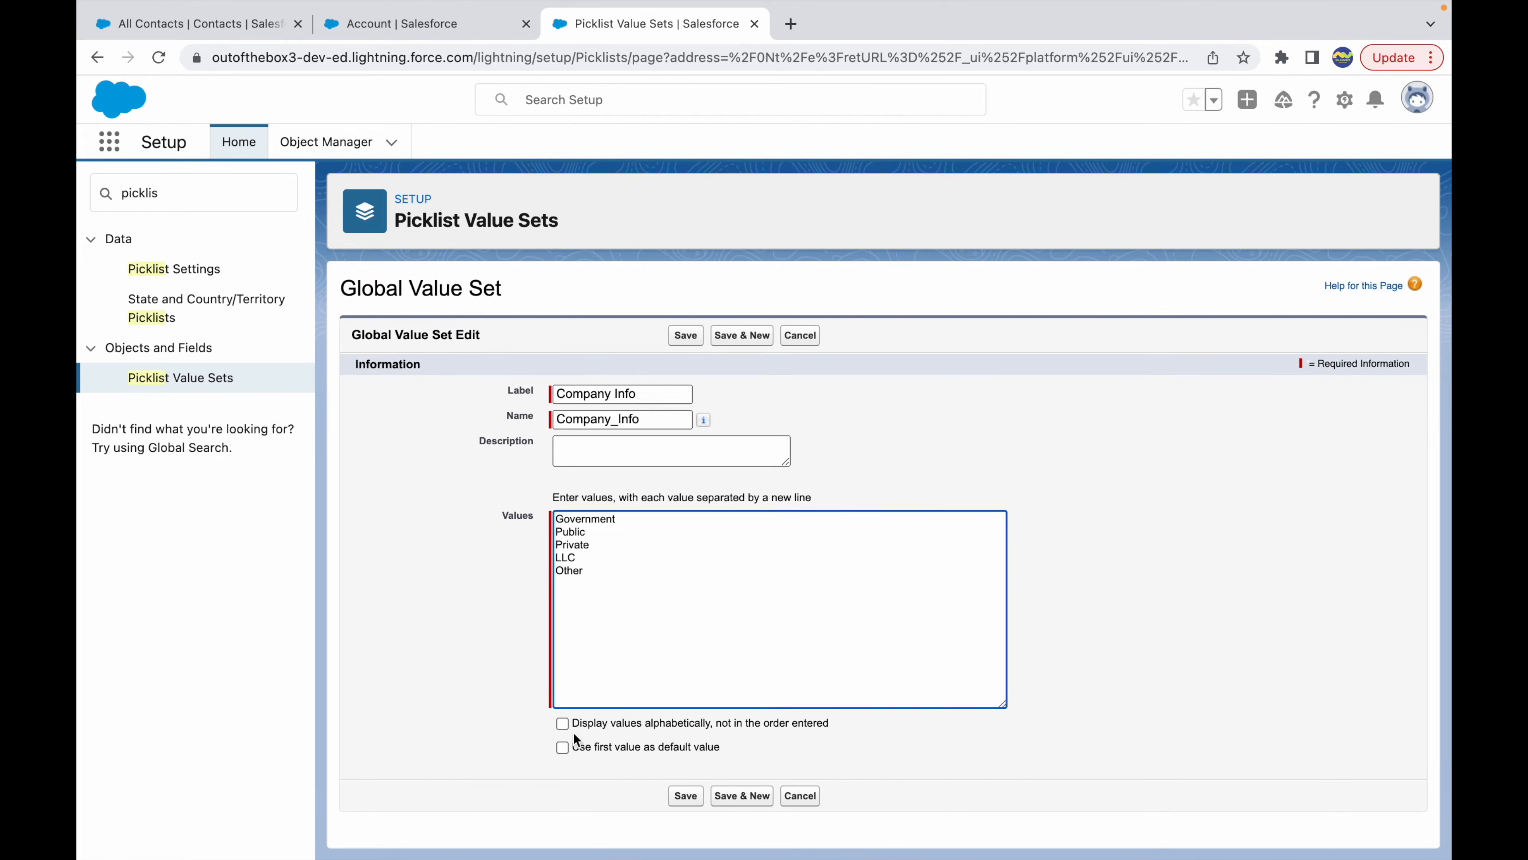
pyautogui.click(562, 724)
pyautogui.click(558, 750)
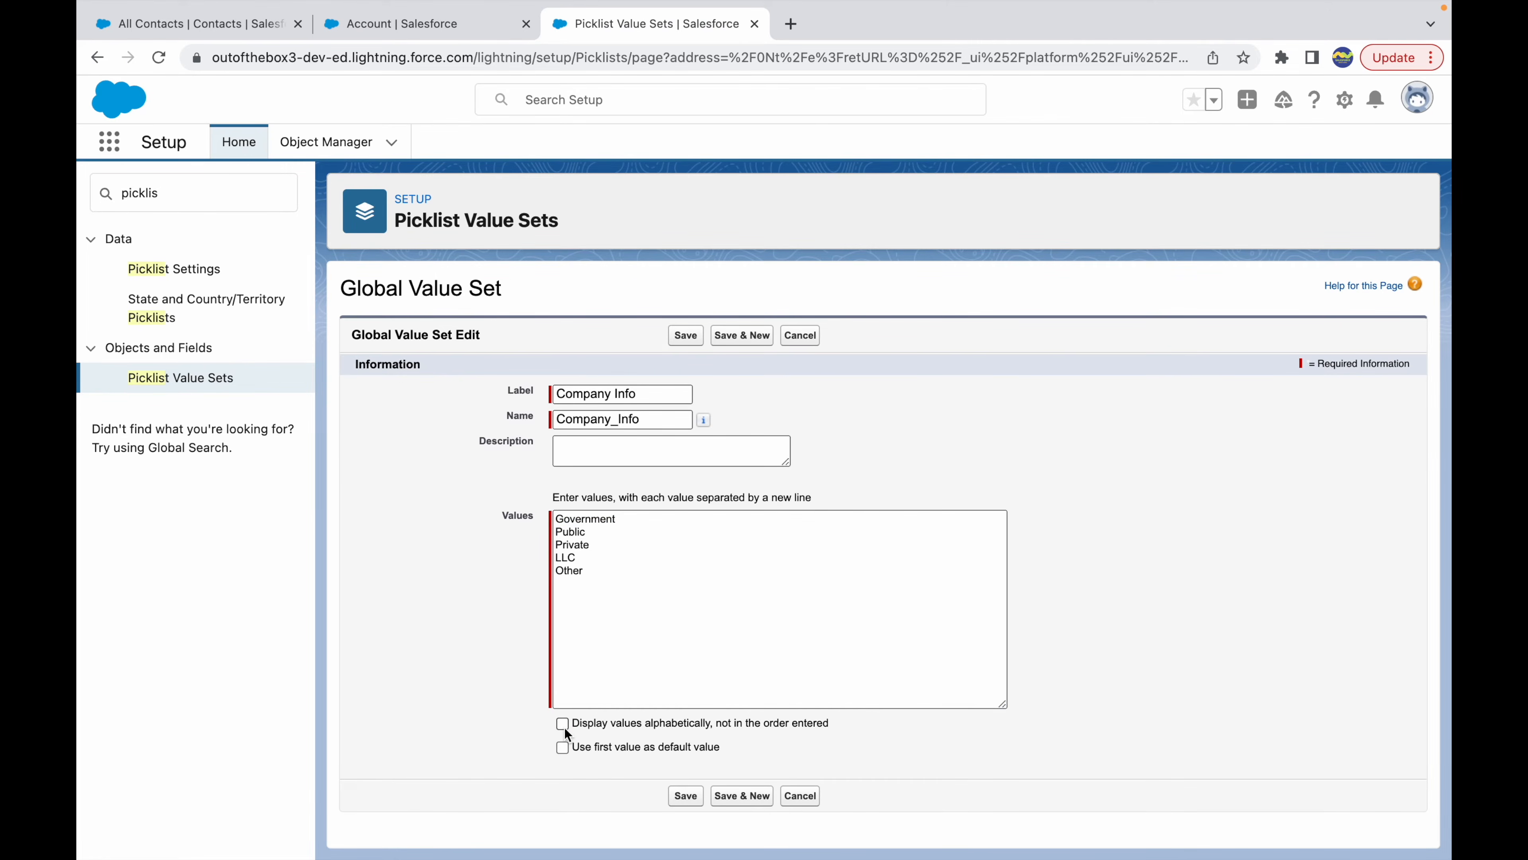
pyautogui.click(681, 796)
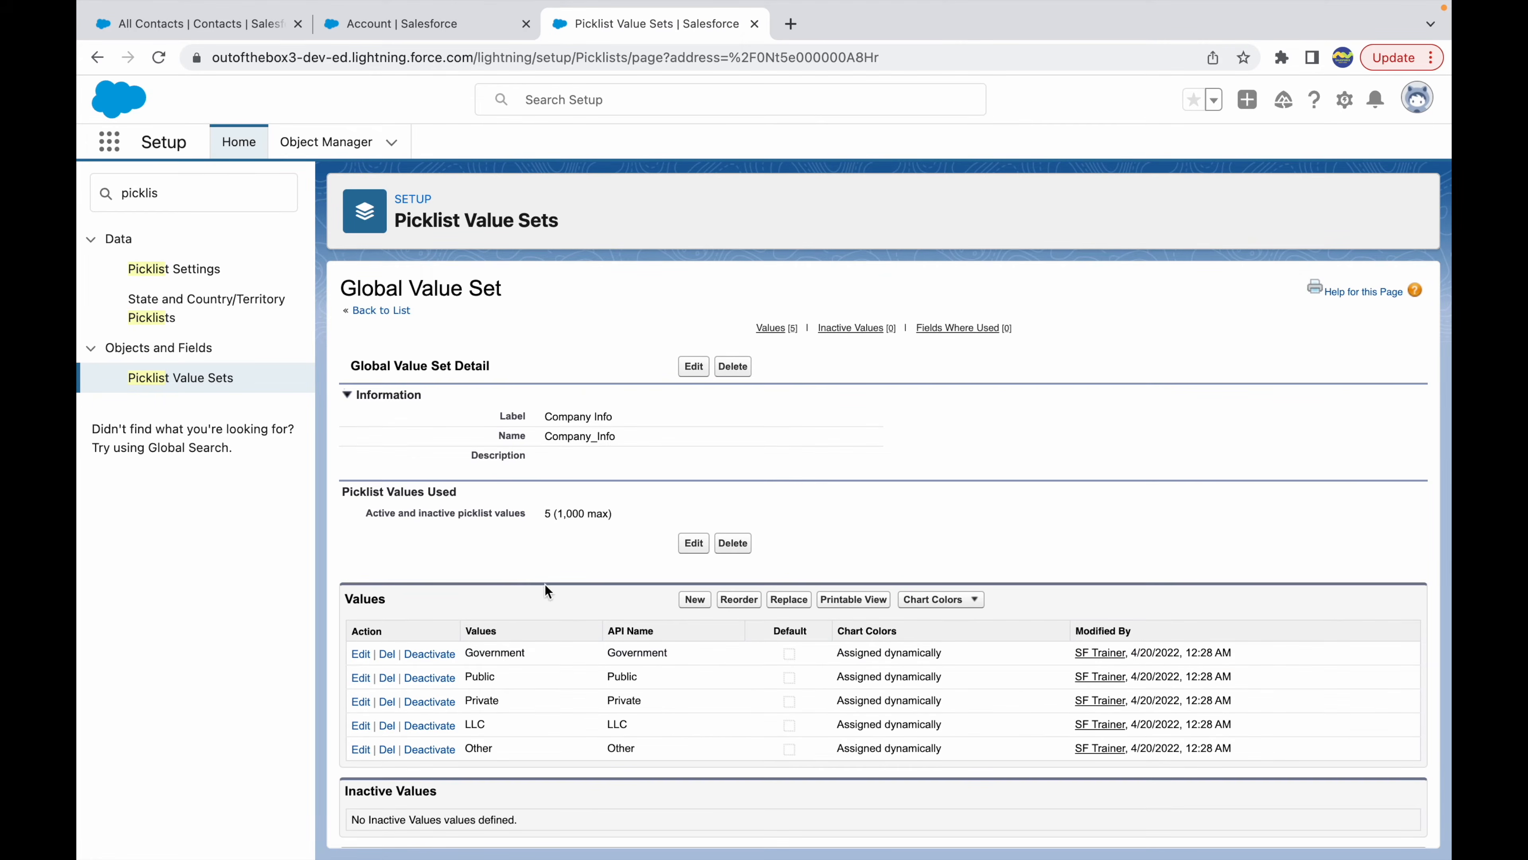
# Return to the Object Manager, find the Contact object and open its Fields & Relationships
pyautogui.click(307, 146)
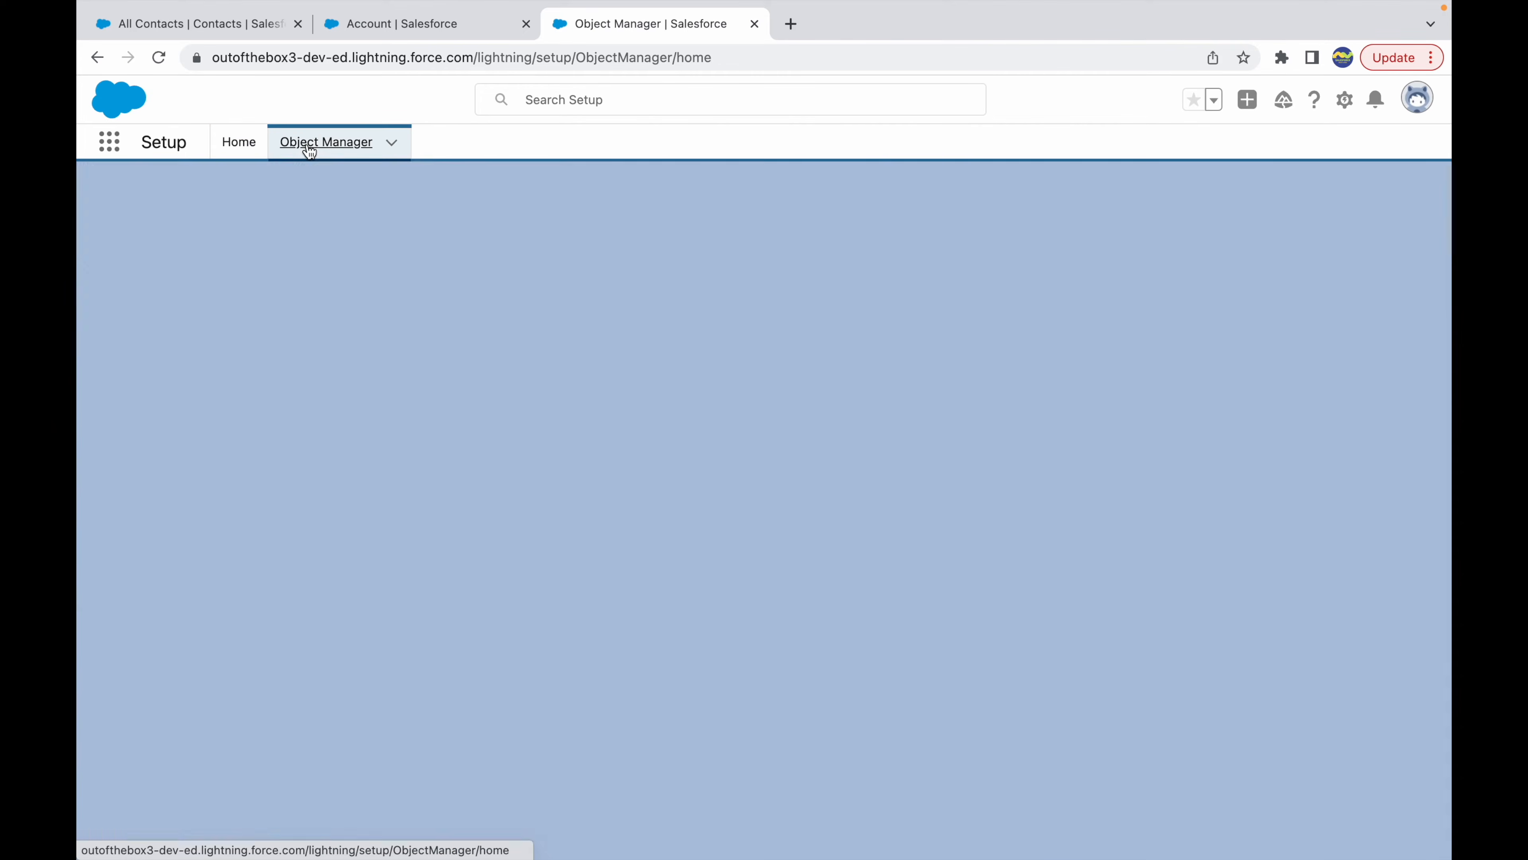
pyautogui.click(1067, 204)
pyautogui.write('contact')
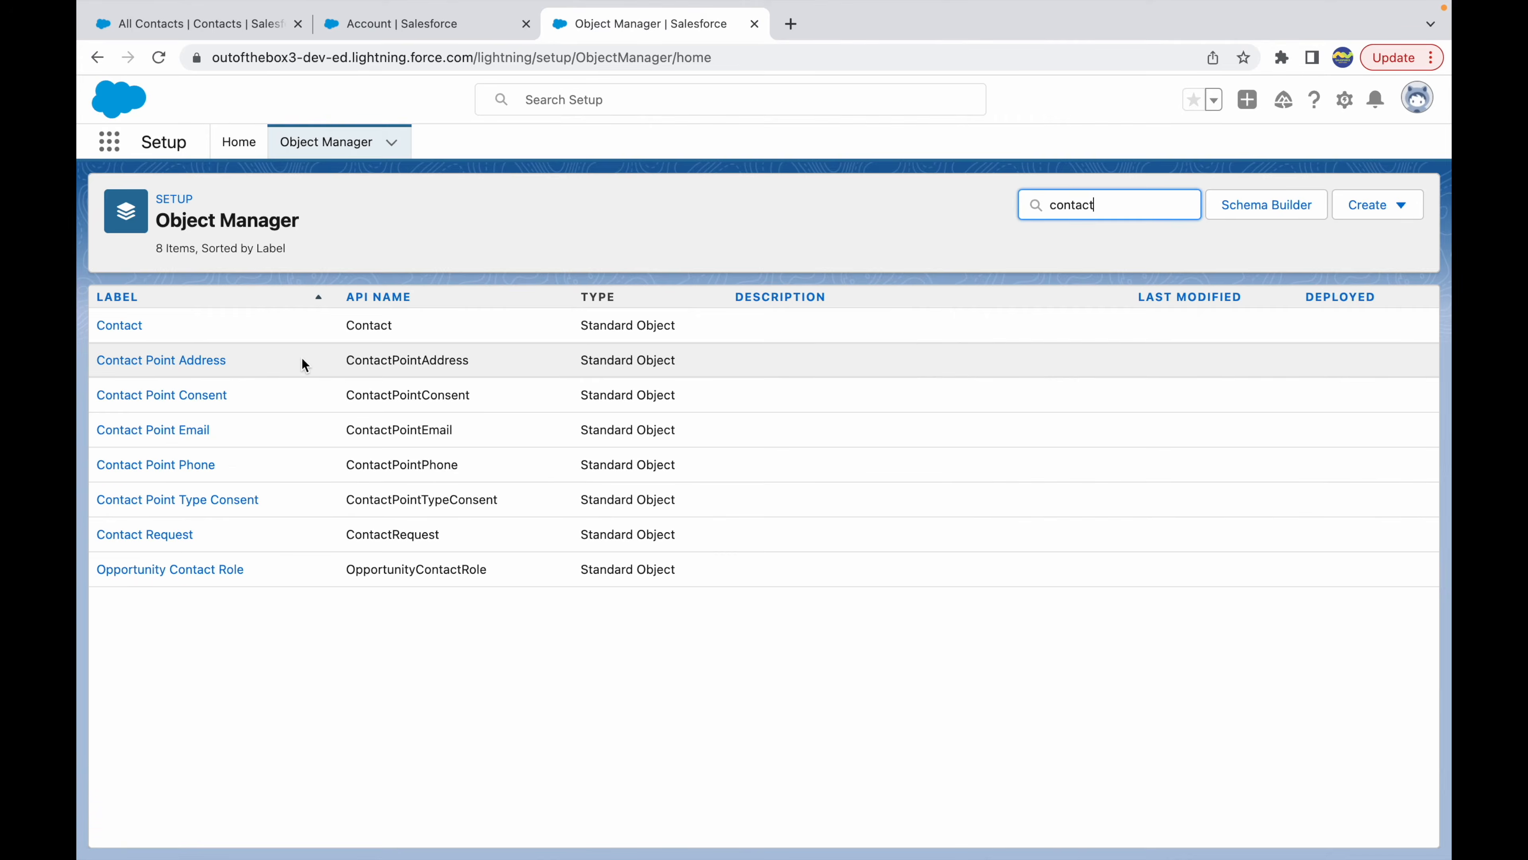
pyautogui.click(114, 324)
pyautogui.click(219, 340)
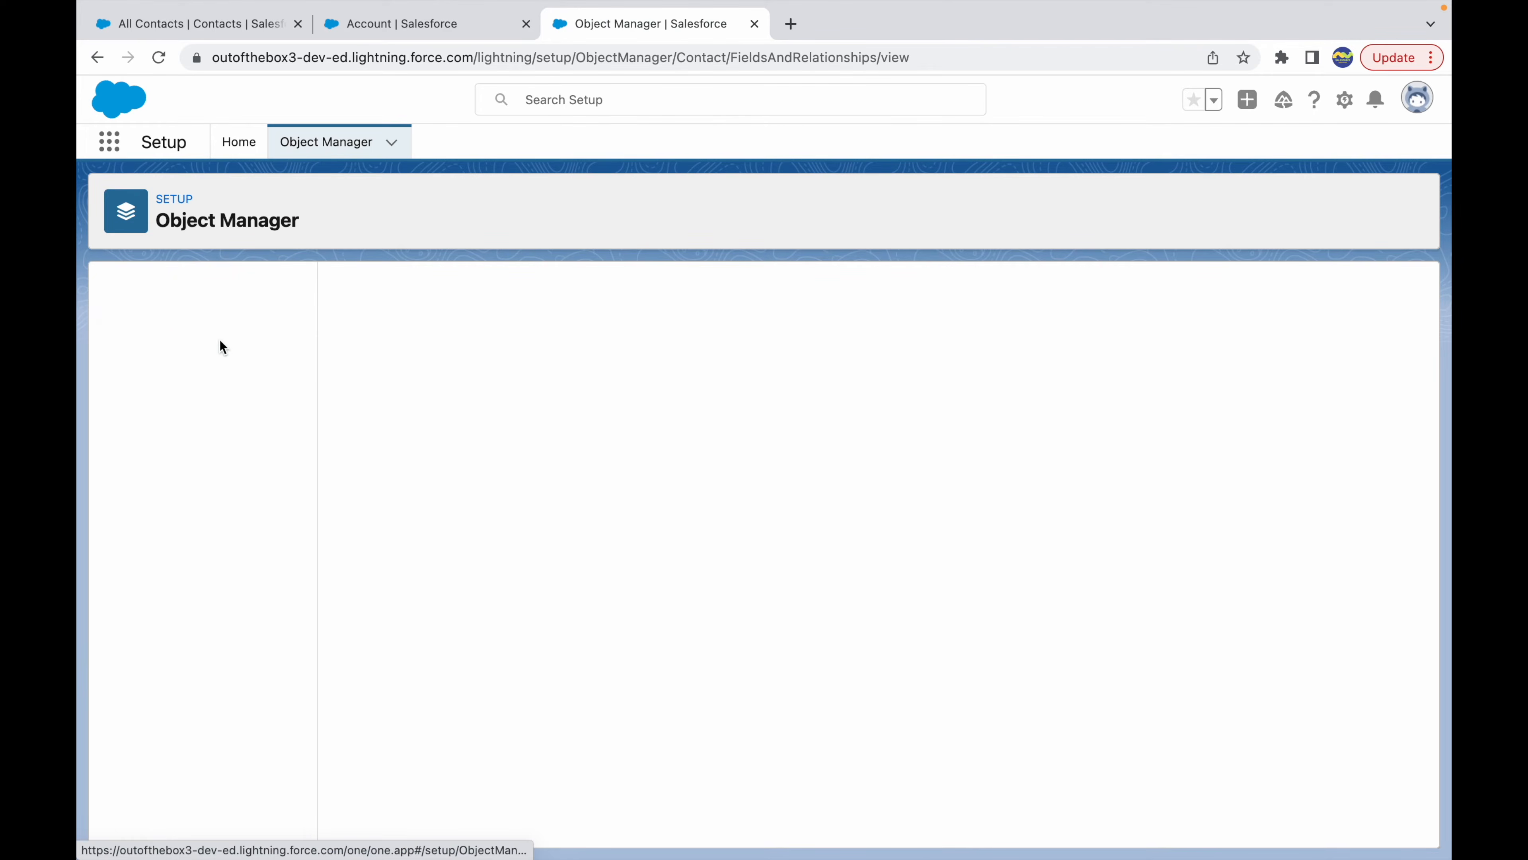
# Create a new custom field on Contact with the Picklist data type and continue to its details
pyautogui.click(996, 293)
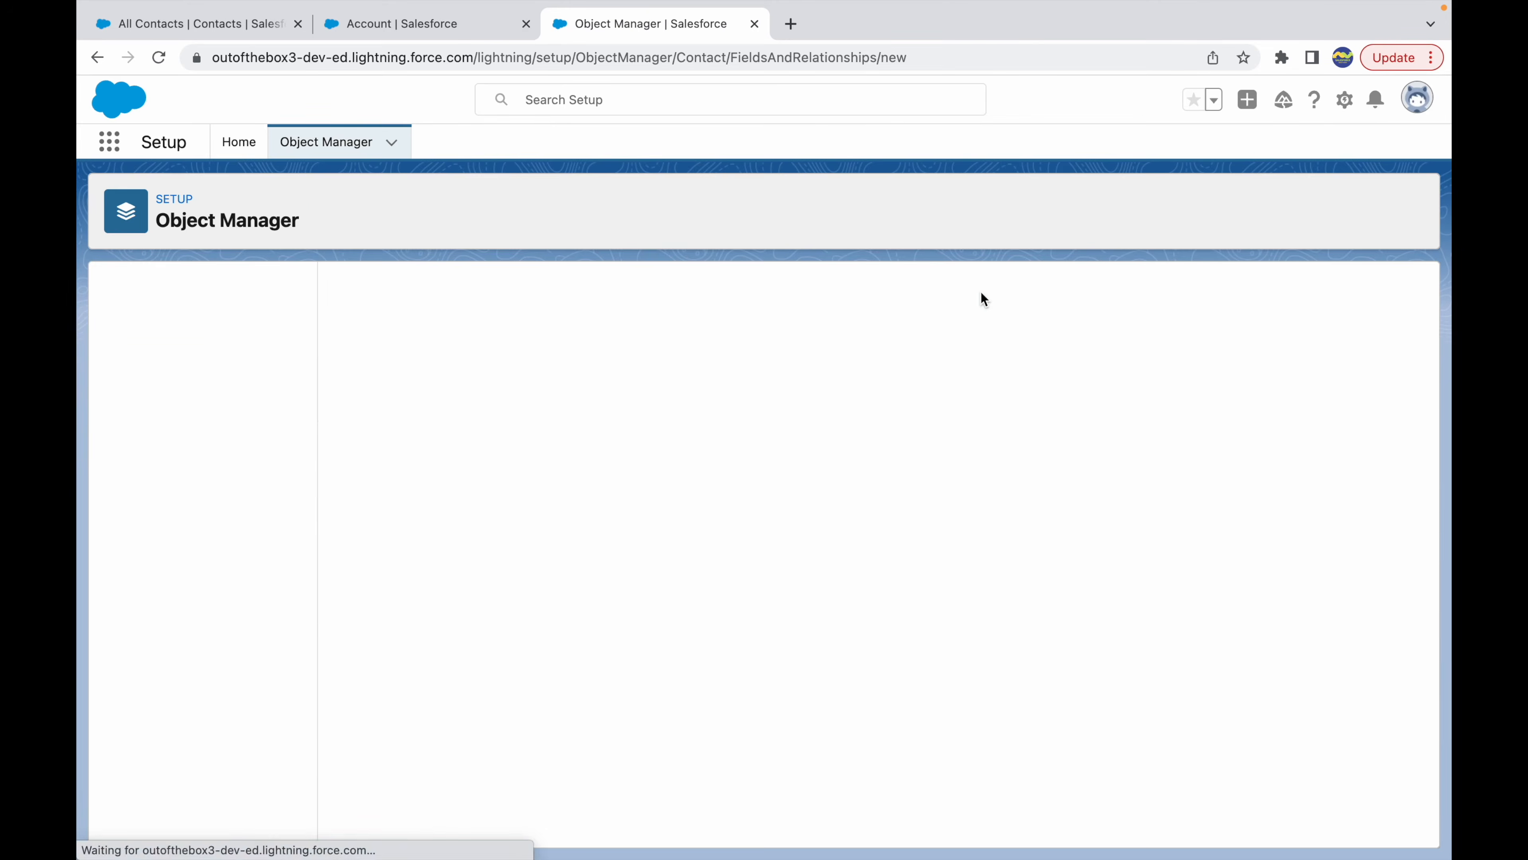
pyautogui.scroll(-5, 421, 620)
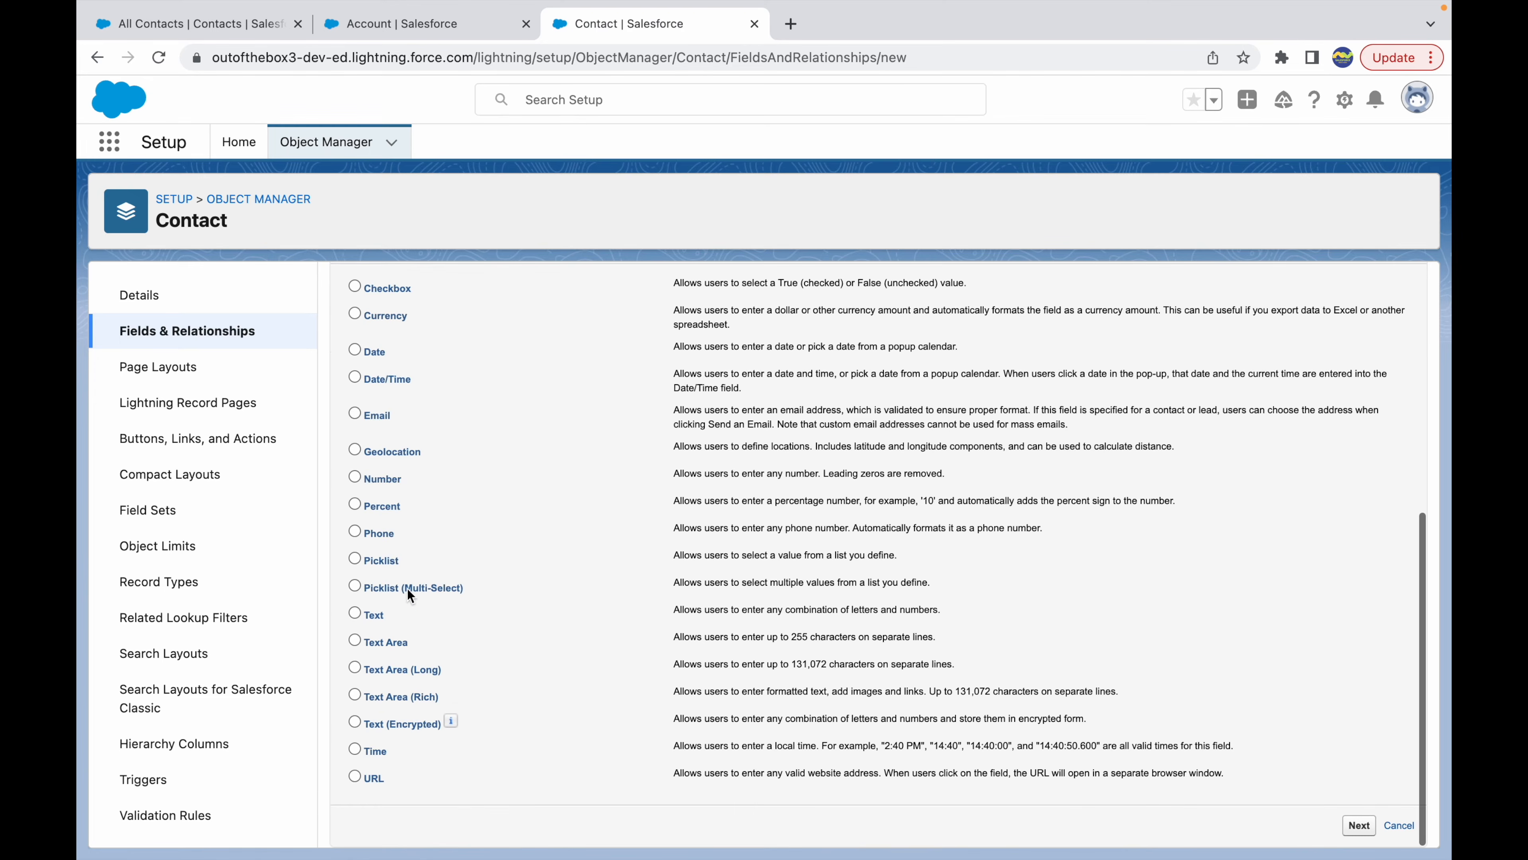
pyautogui.click(1357, 828)
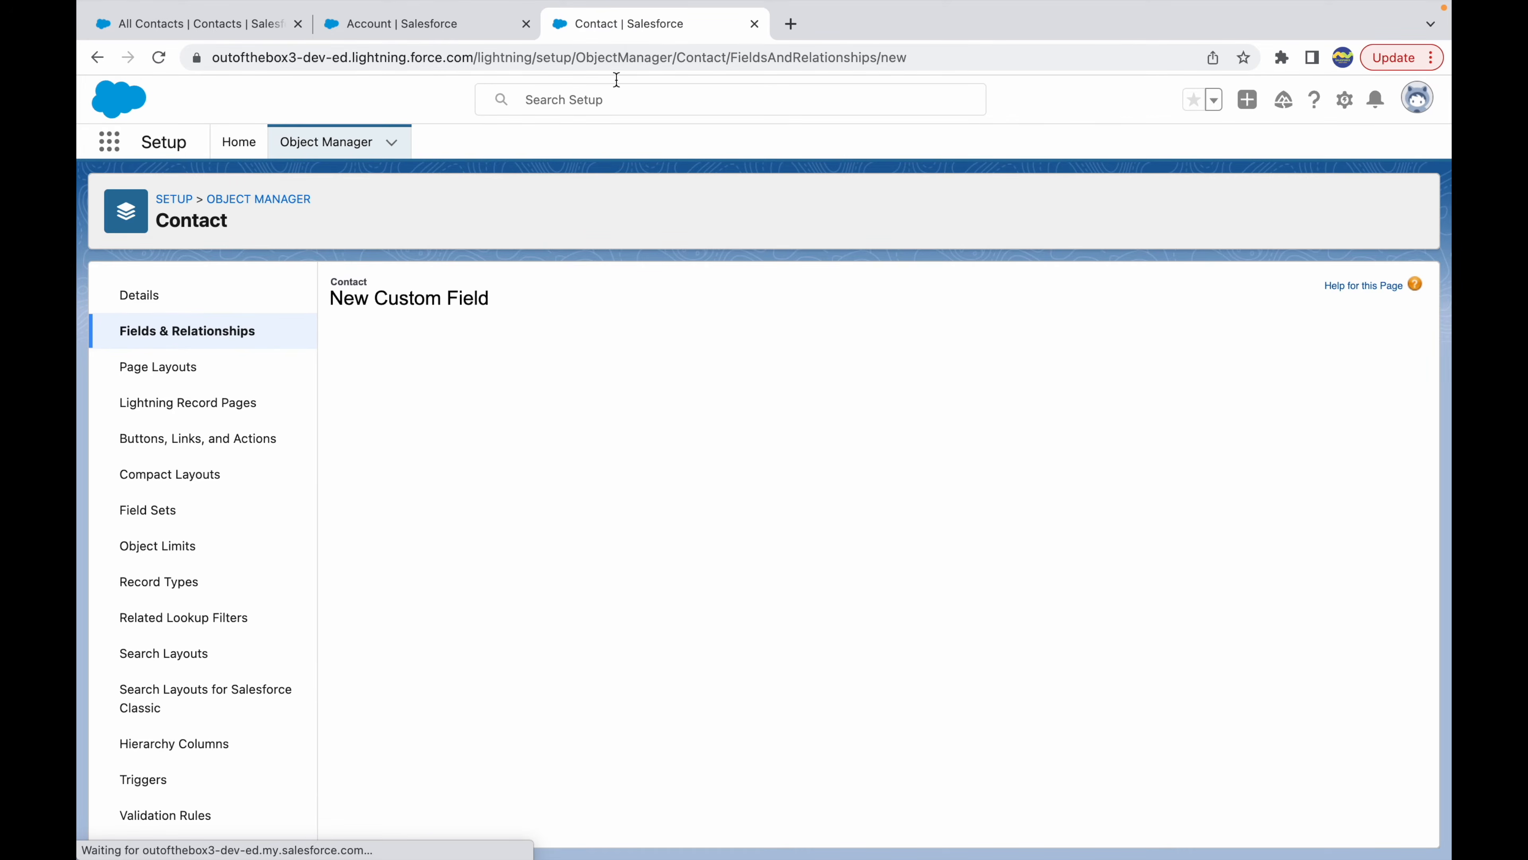
# Duplicate the browser tab containing the Contact setup page and return to the original tab
pyautogui.rightClick(617, 25)
pyautogui.click(660, 148)
pyautogui.click(614, 28)
# Copy "Primary Sector of Business" from the Keynote slide and paste it as the new field's label in Chrome
pyautogui.click(571, 426)
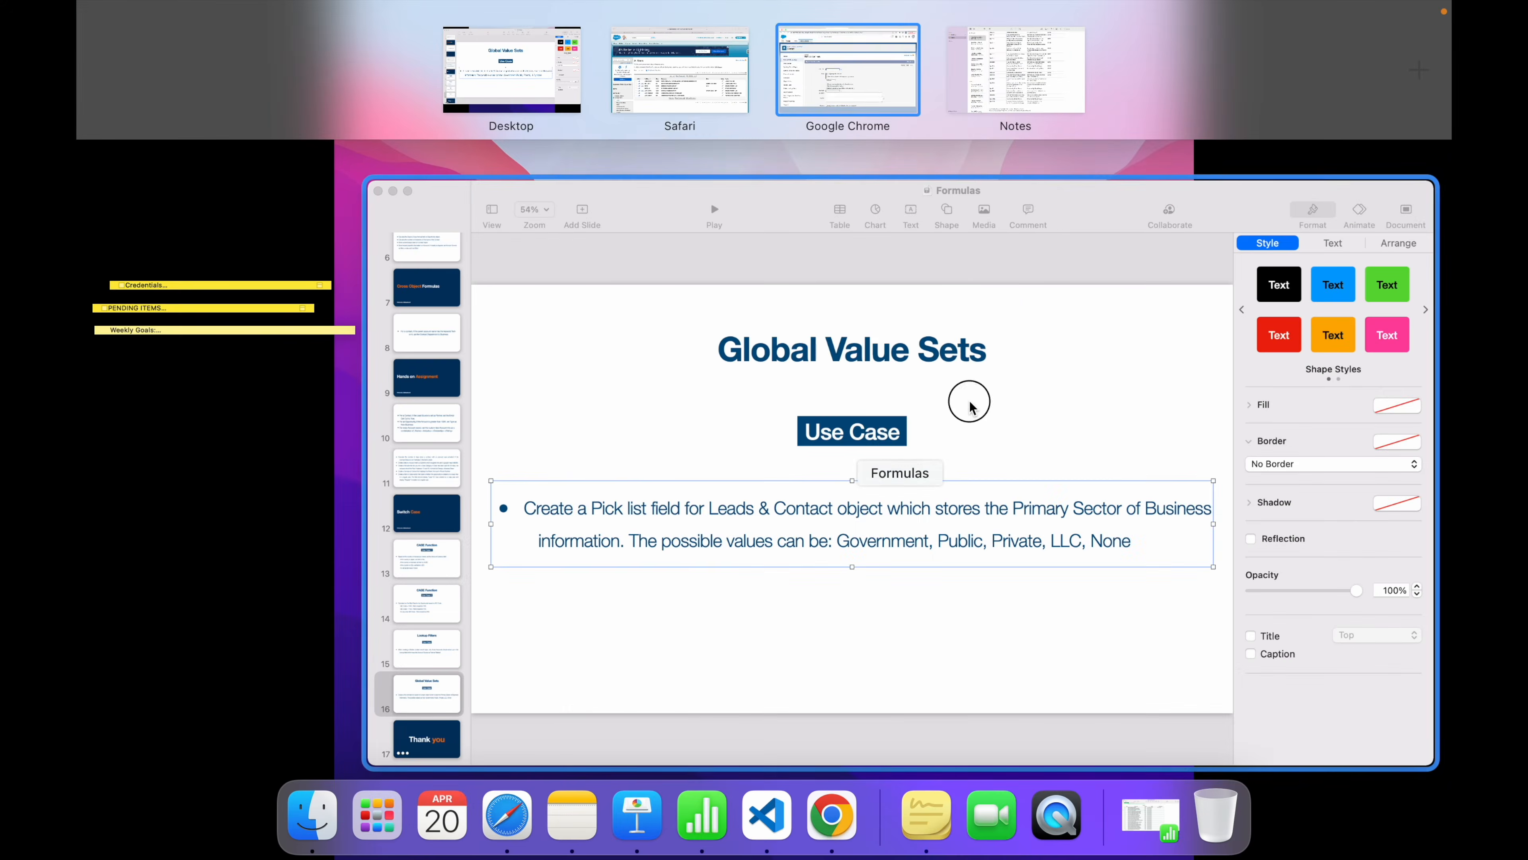
pyautogui.click(973, 408)
pyautogui.moveTo(910, 449); pyautogui.dragTo(1166, 445)
pyautogui.press('super+c')
pyautogui.press('super+Tab')
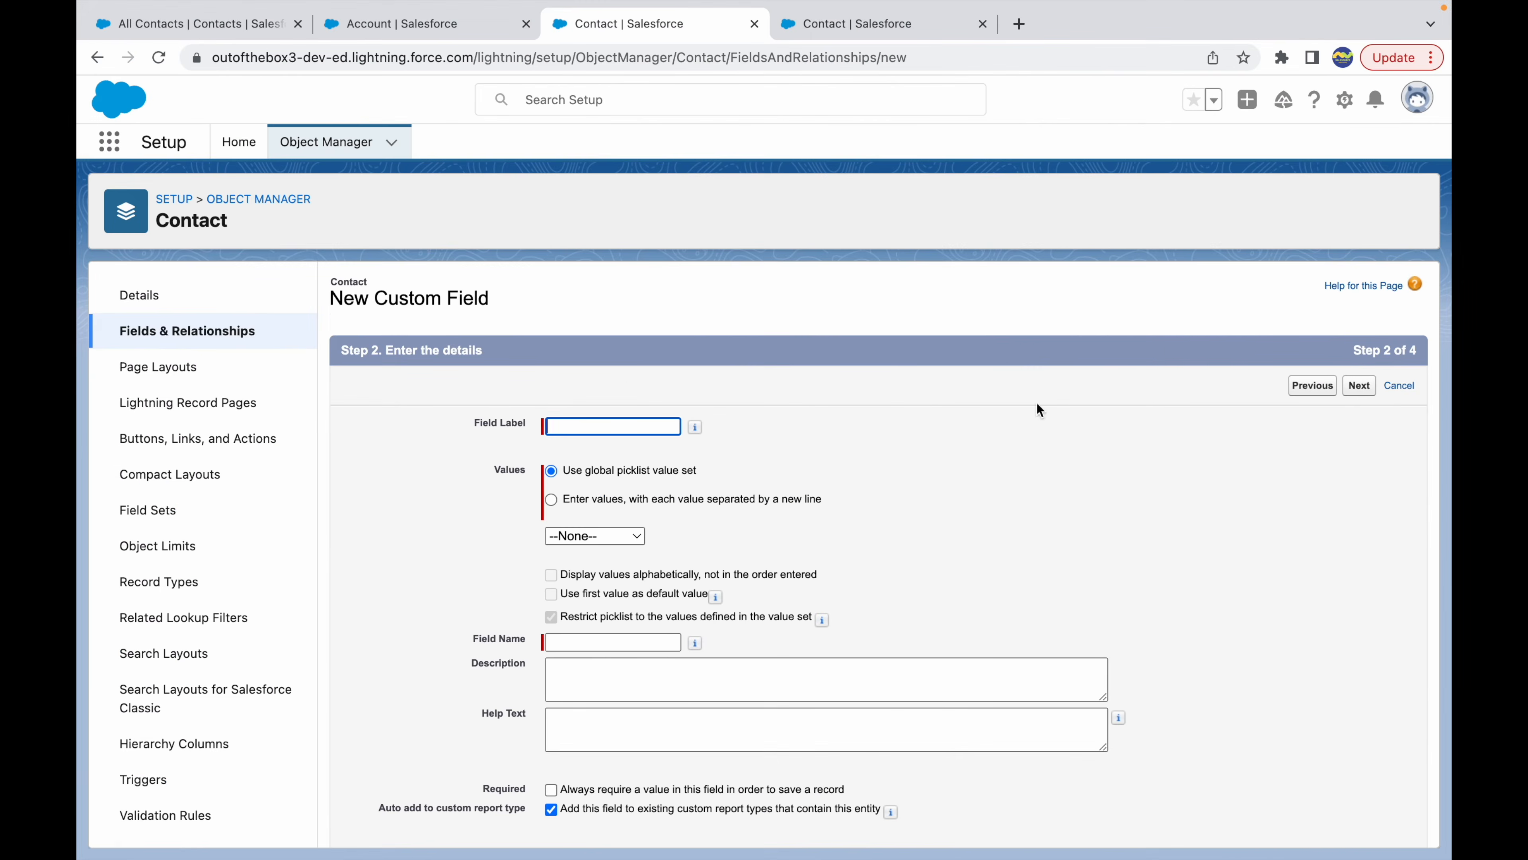
pyautogui.press('super+v')
# Base the picklist on the Company Info global value set and proceed to field-level security
pyautogui.click(581, 470)
pyautogui.click(596, 535)
pyautogui.click(602, 558)
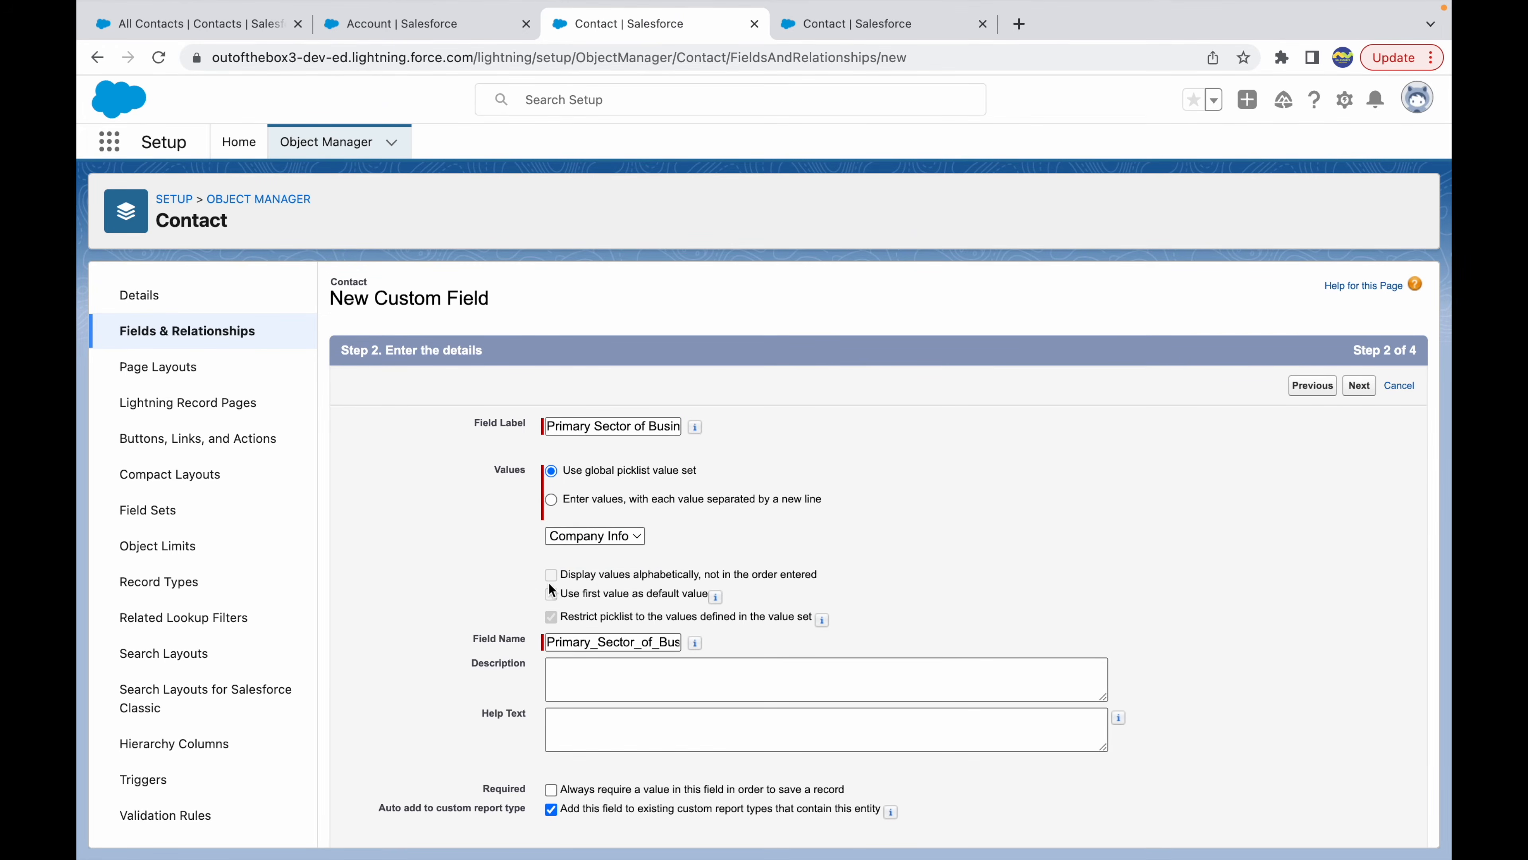
pyautogui.scroll(-3, 885, 534)
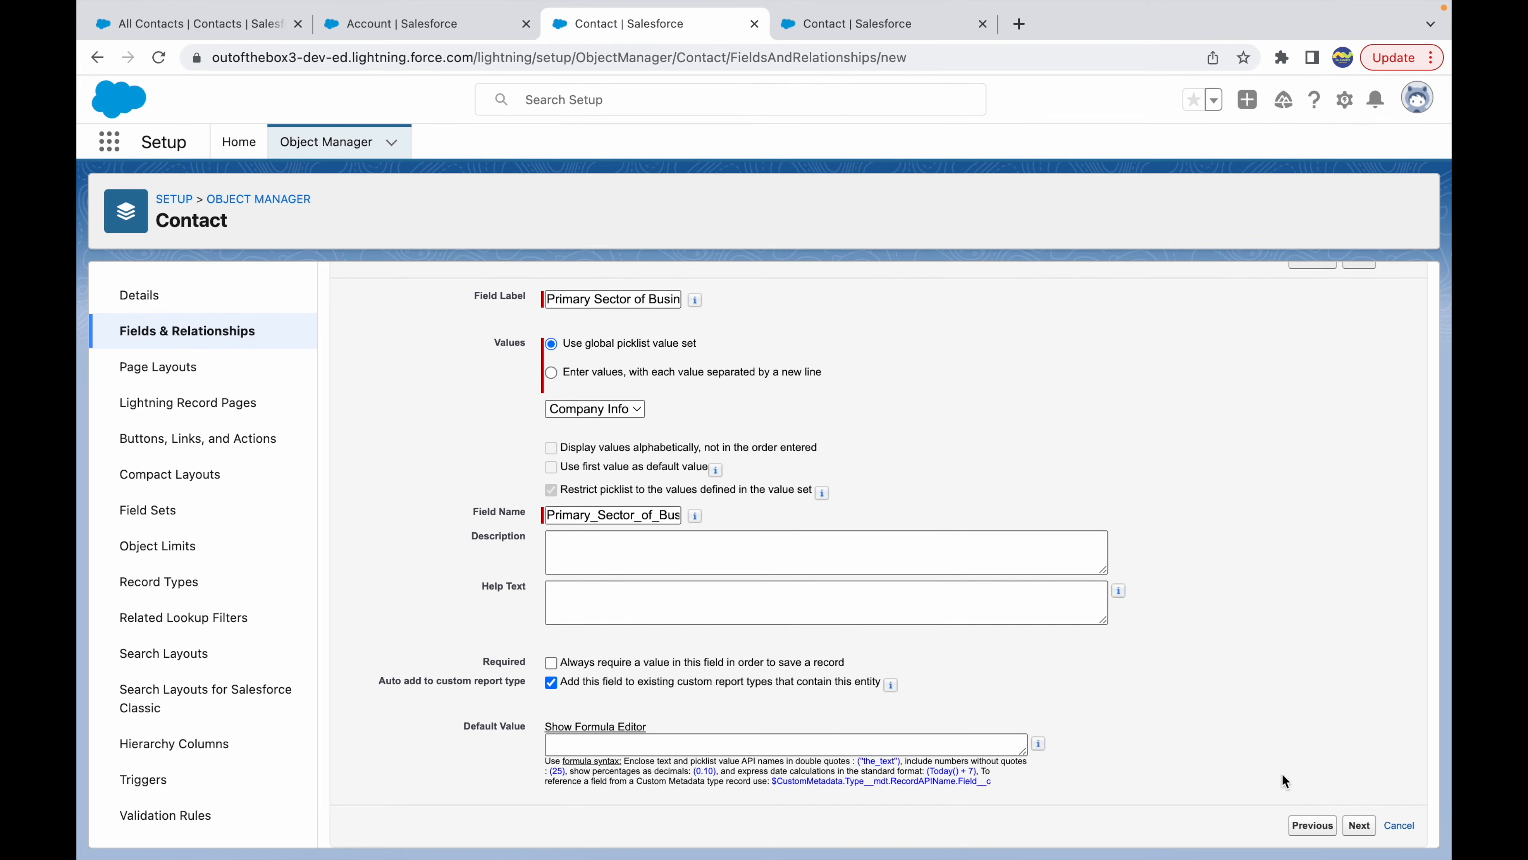
pyautogui.click(1349, 826)
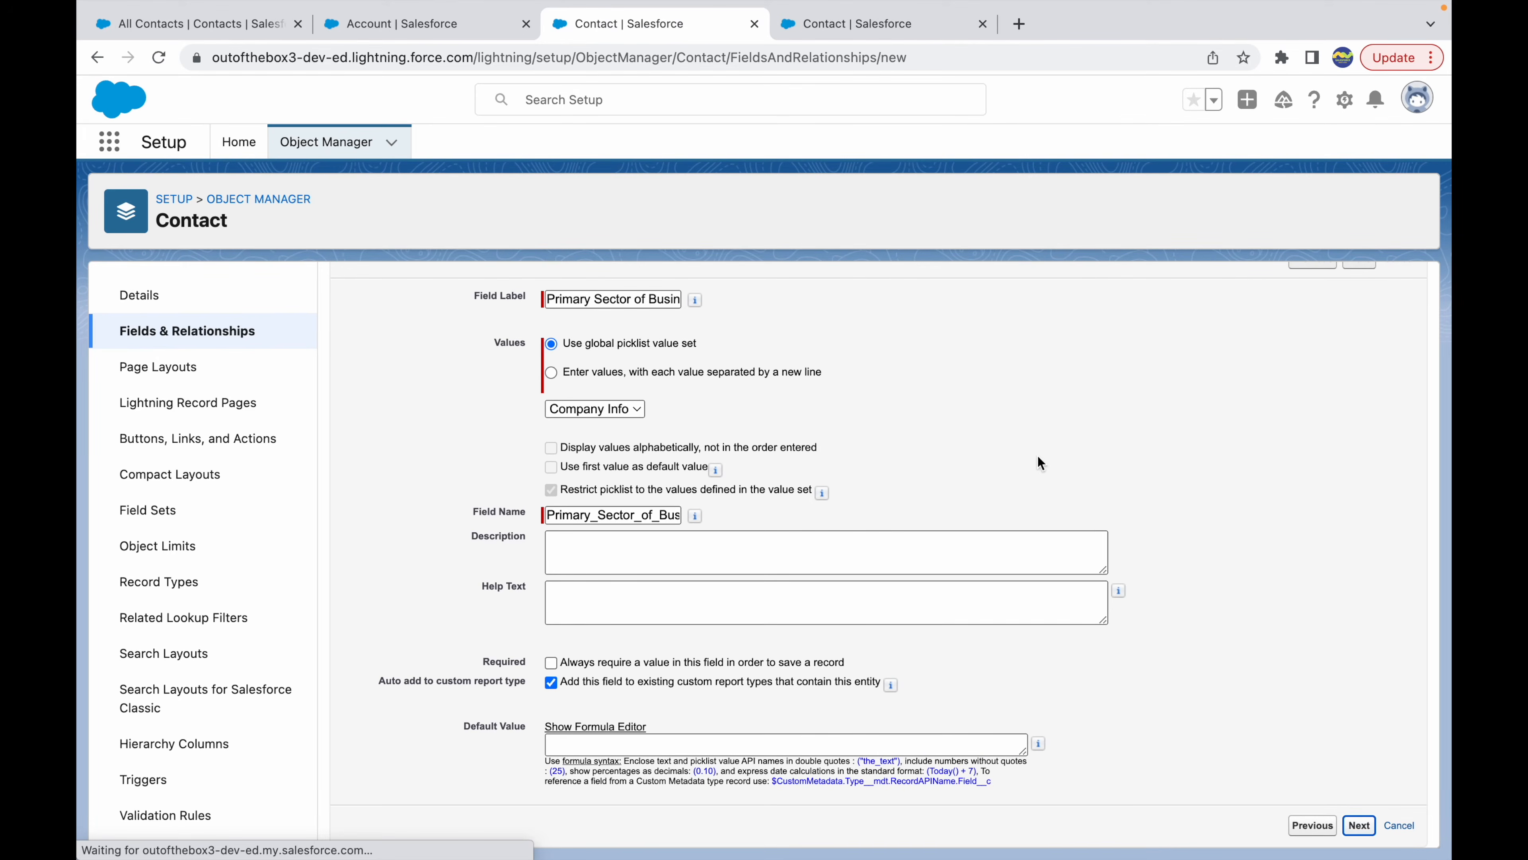
# Make the field visible only to the System Administrator profile and proceed to the page layouts
pyautogui.click(1053, 549)
pyautogui.click(1053, 549)
pyautogui.scroll(-10, 1054, 547)
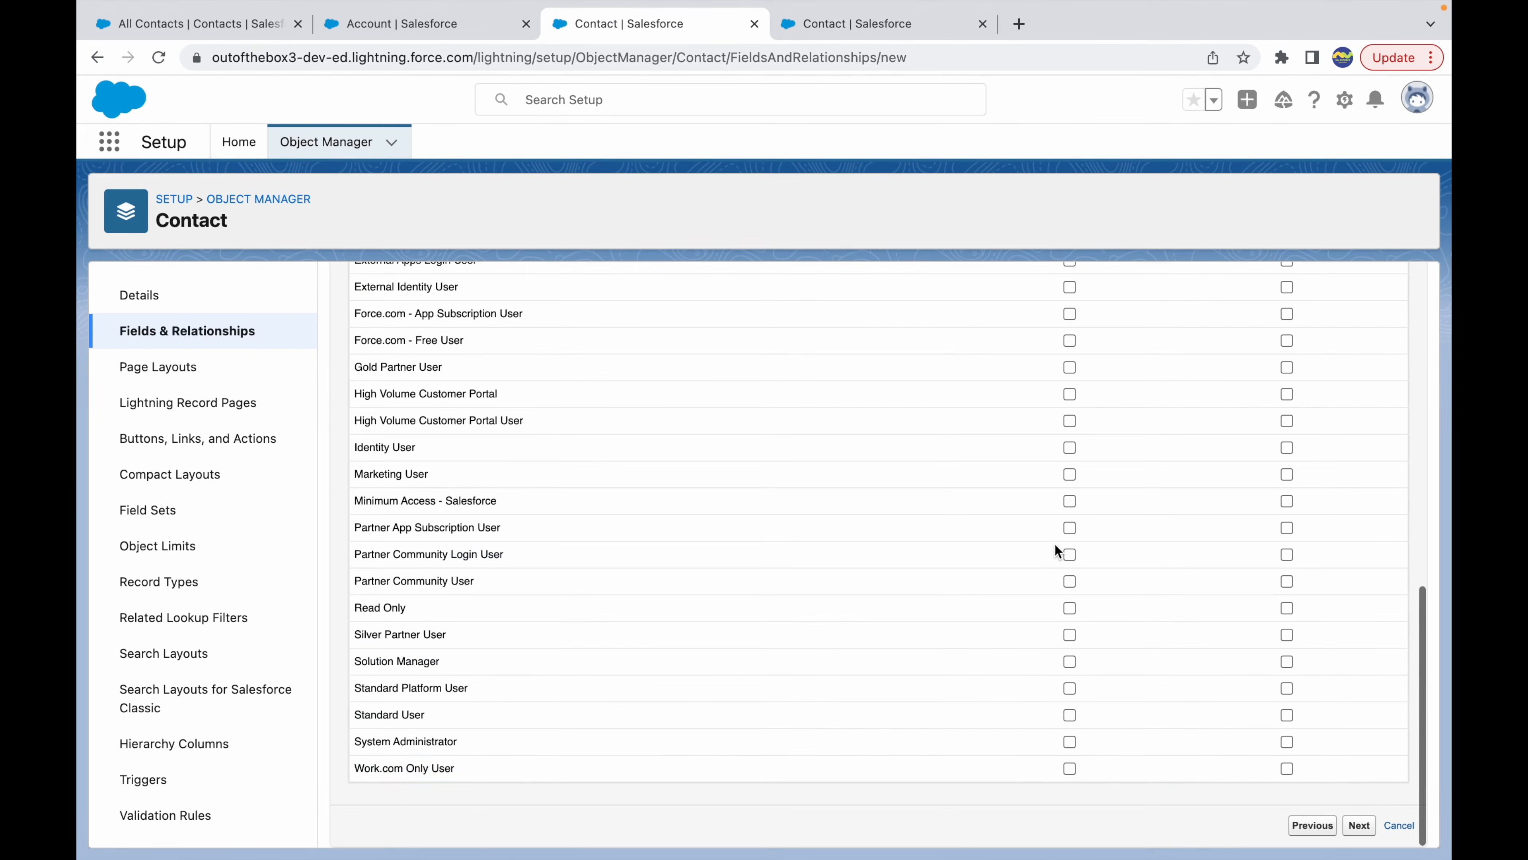
pyautogui.click(1069, 741)
pyautogui.click(1358, 825)
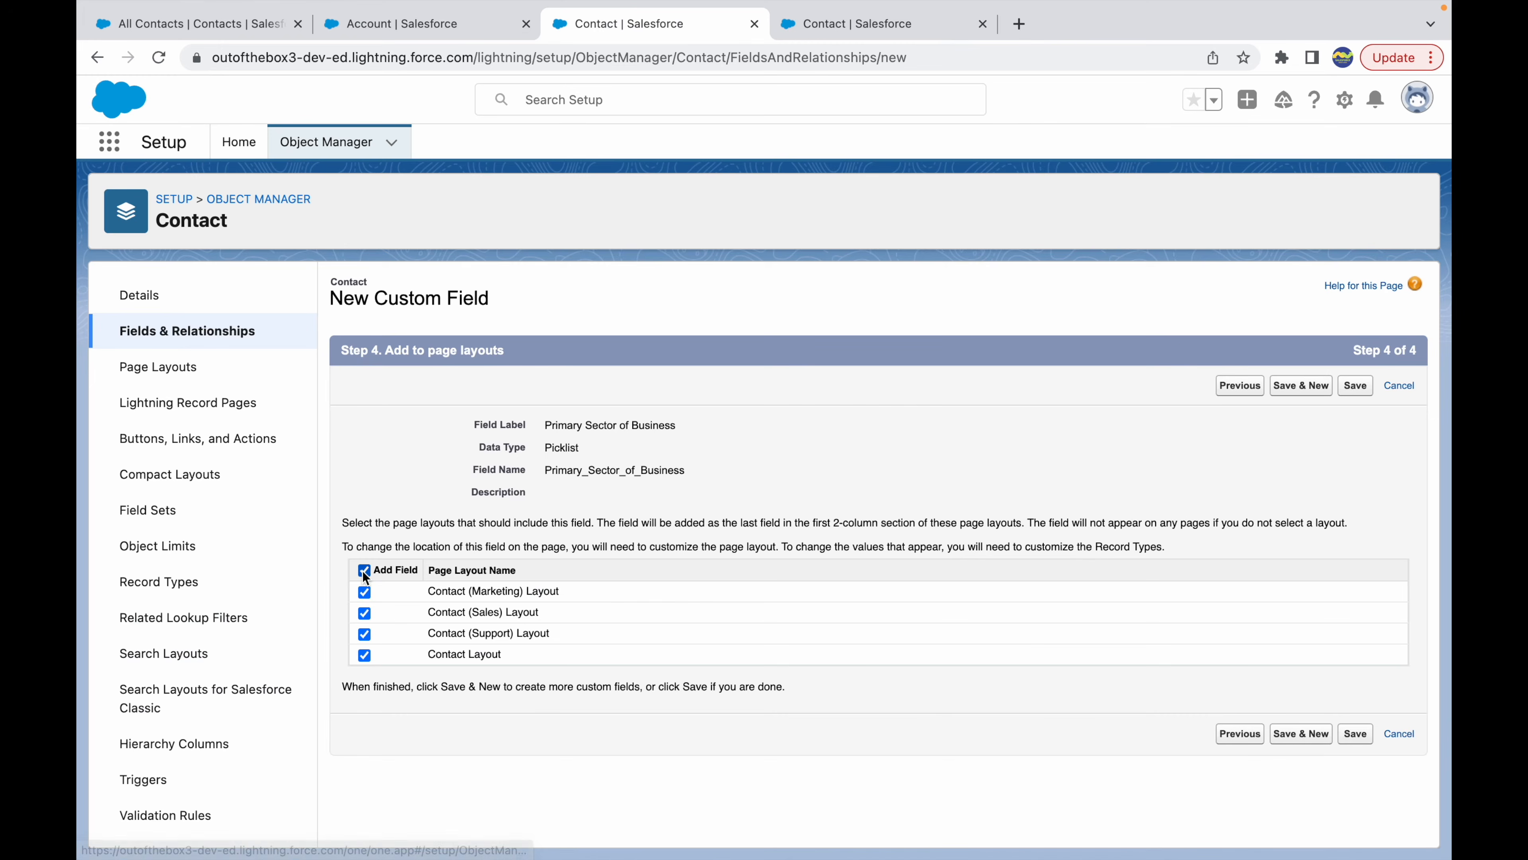
# Add the Primary Sector of Business field only to the Contact Layout page layout and save the field
pyautogui.click(362, 571)
pyautogui.click(364, 656)
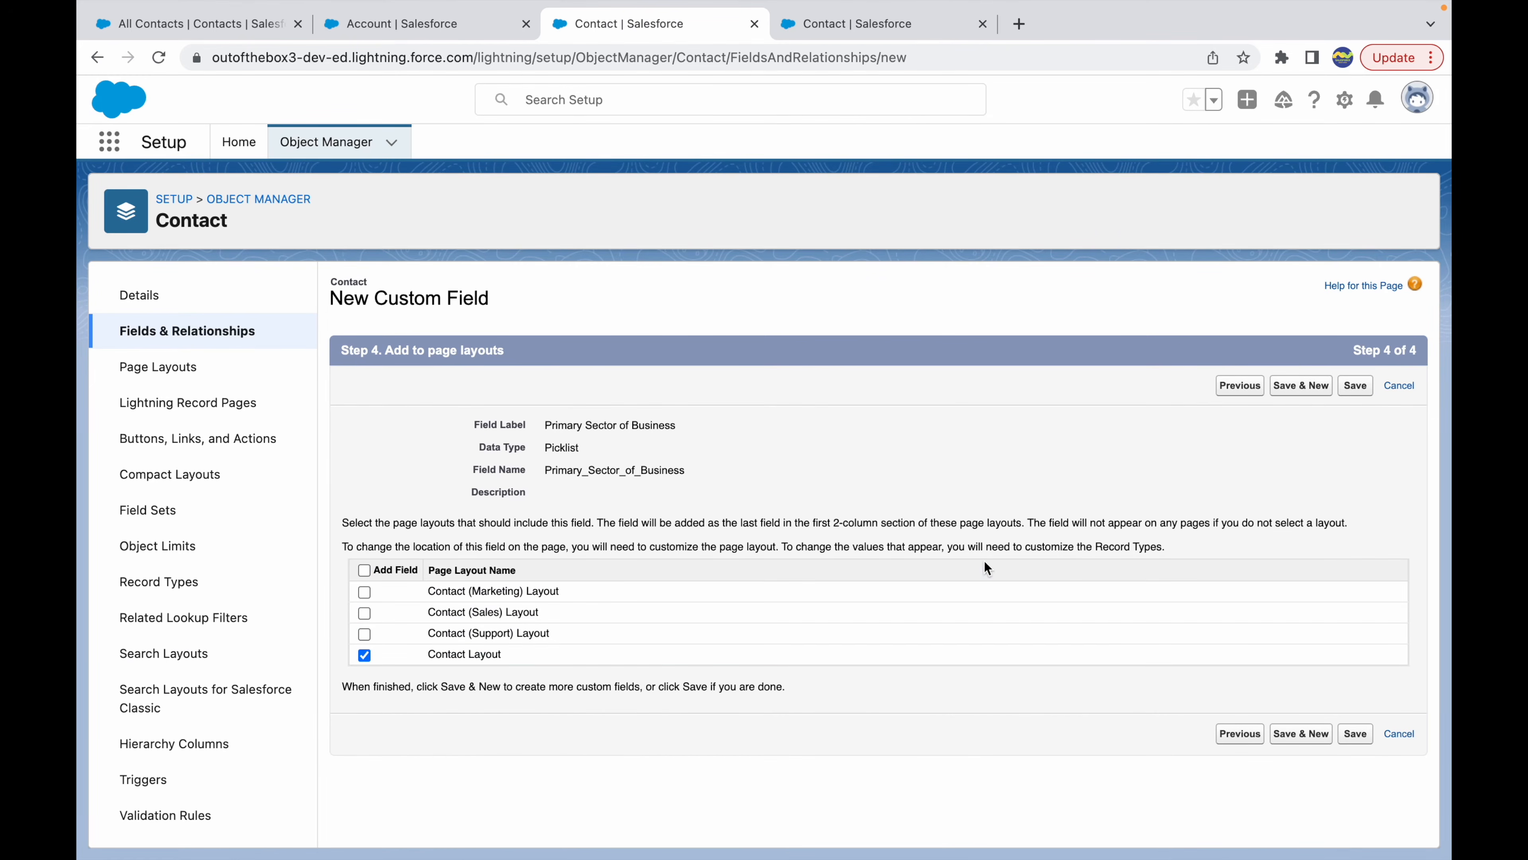
pyautogui.click(1372, 388)
# Switch to the duplicated Contact setup tab and open the Lead object from the Object Manager
pyautogui.click(824, 36)
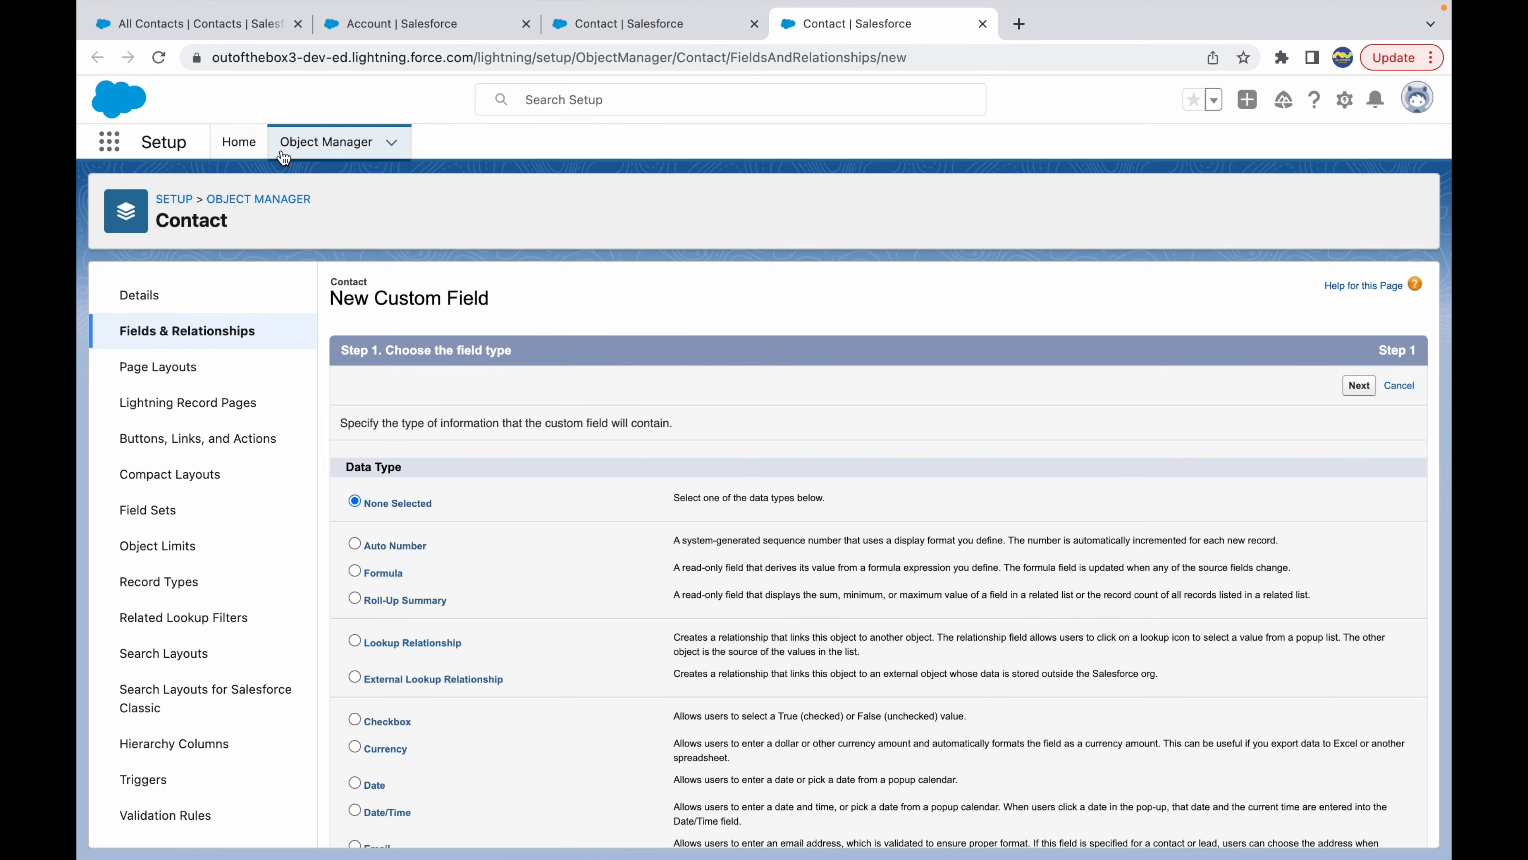
pyautogui.click(283, 144)
pyautogui.click(1088, 207)
pyautogui.write('Lead')
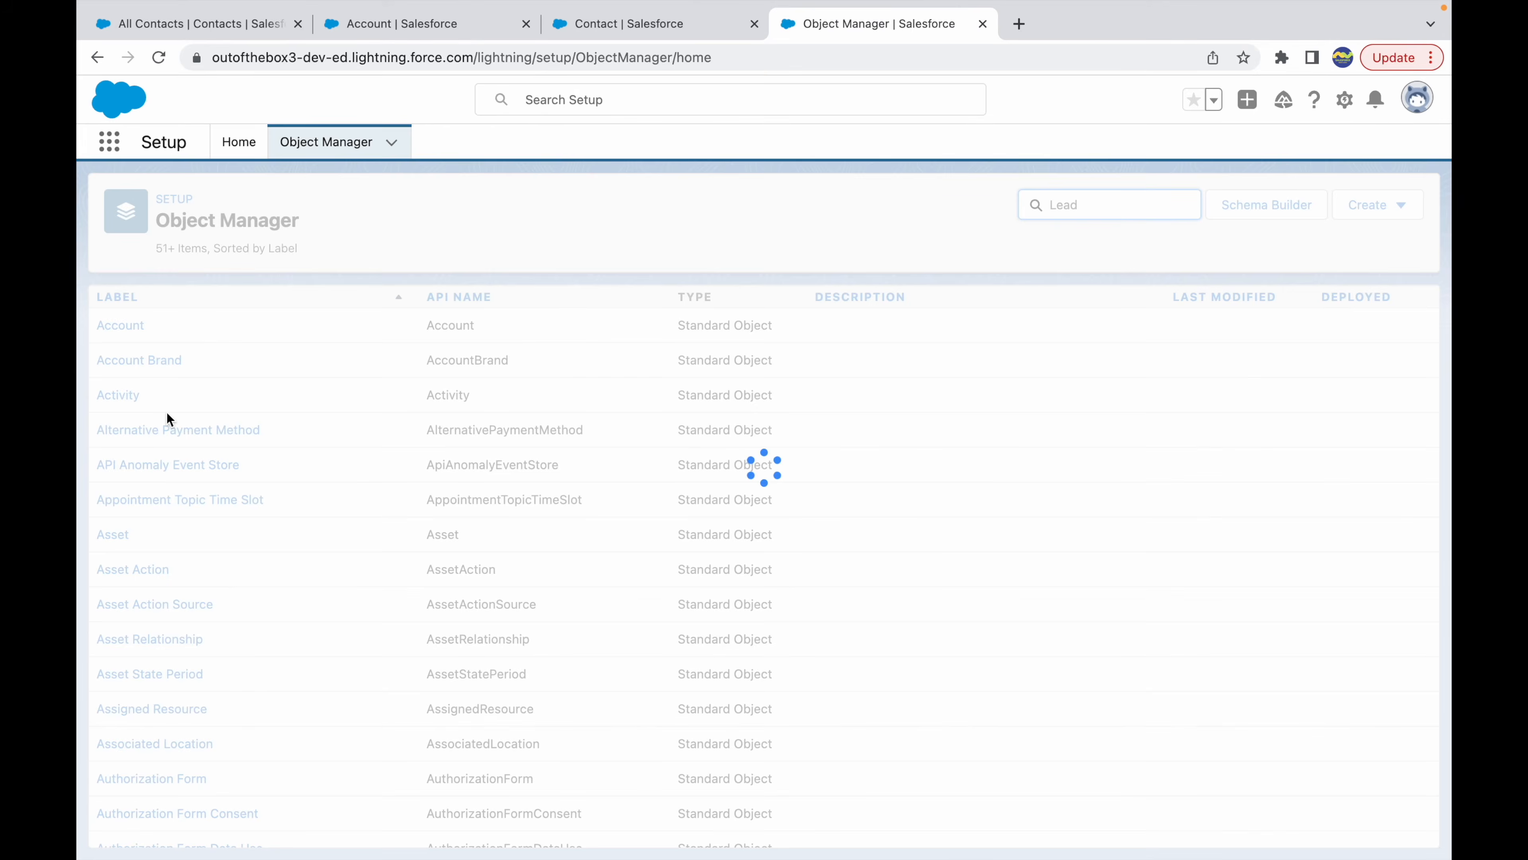
pyautogui.click(118, 328)
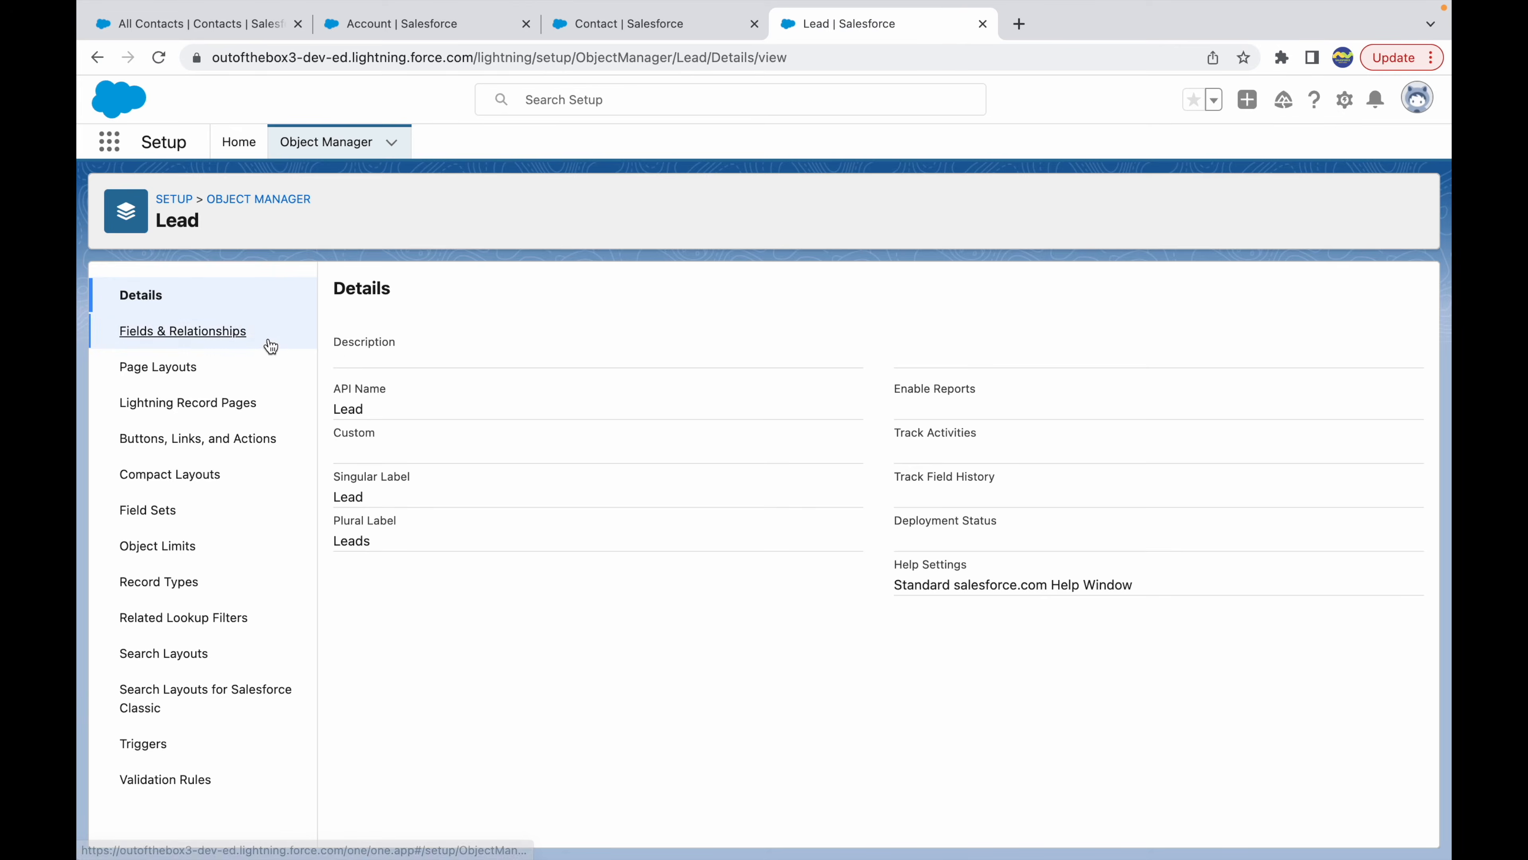
# Start a new custom field on the Lead object with the Picklist data type and proceed to its details
pyautogui.click(264, 333)
pyautogui.click(868, 292)
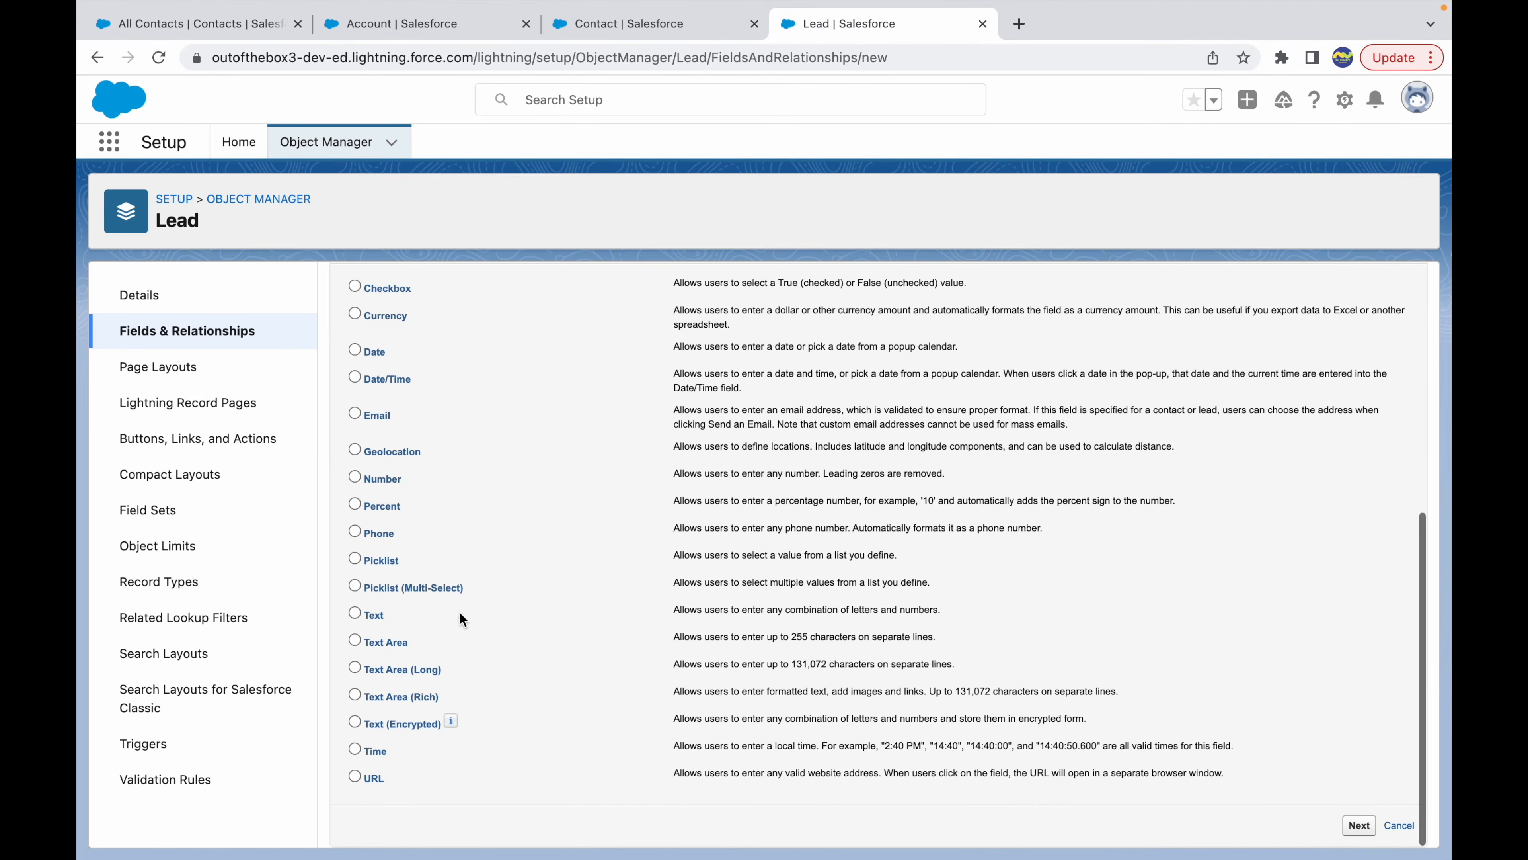
pyautogui.click(374, 561)
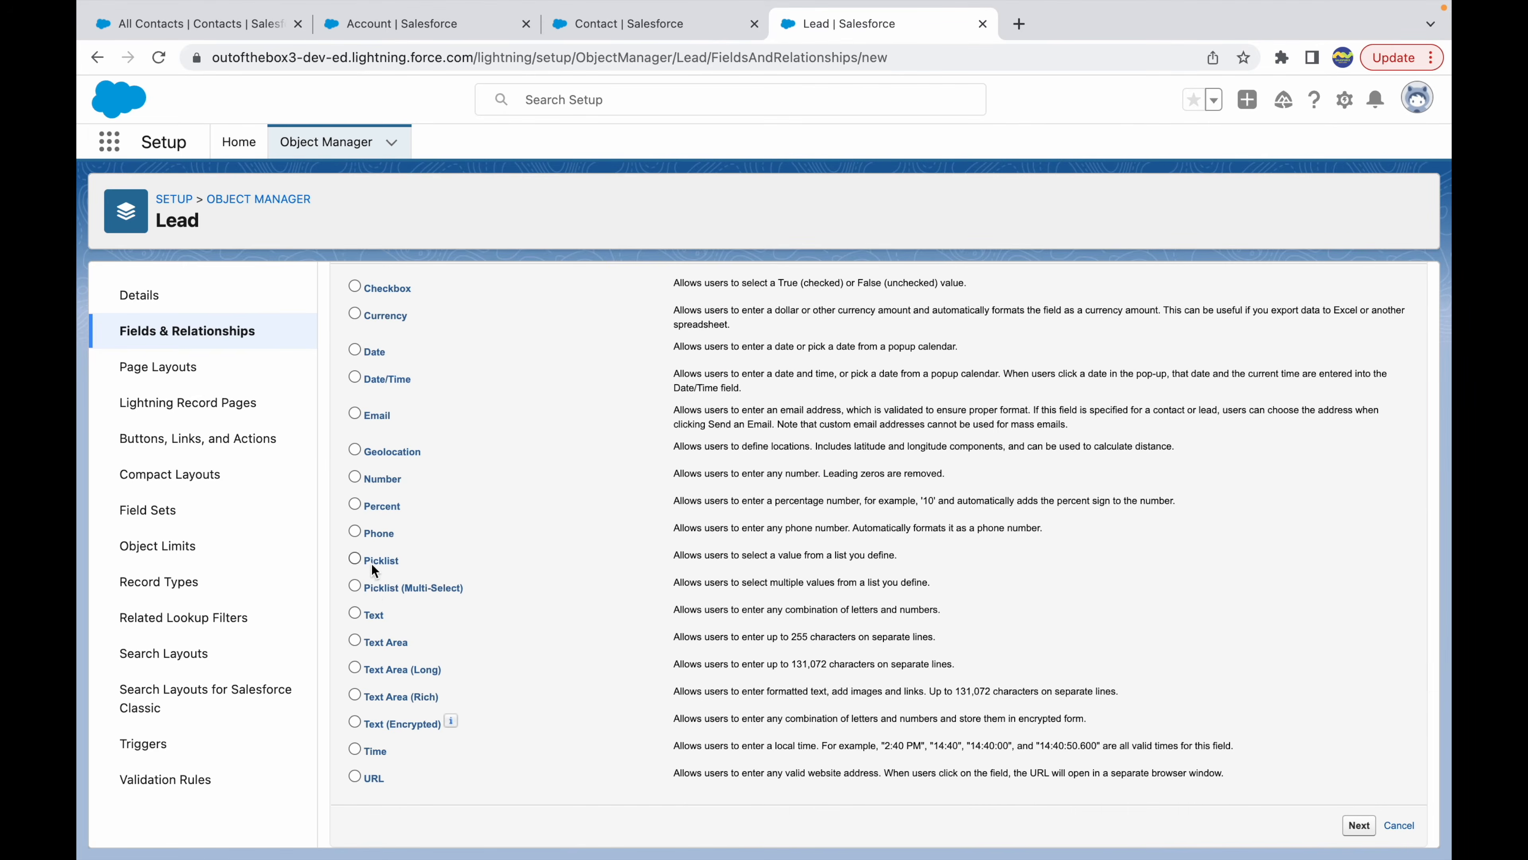
pyautogui.click(1358, 828)
# Label the Lead field "Primary Sector of Business", base it on the Company Info global value set, and proceed to field-level security
pyautogui.click(561, 424)
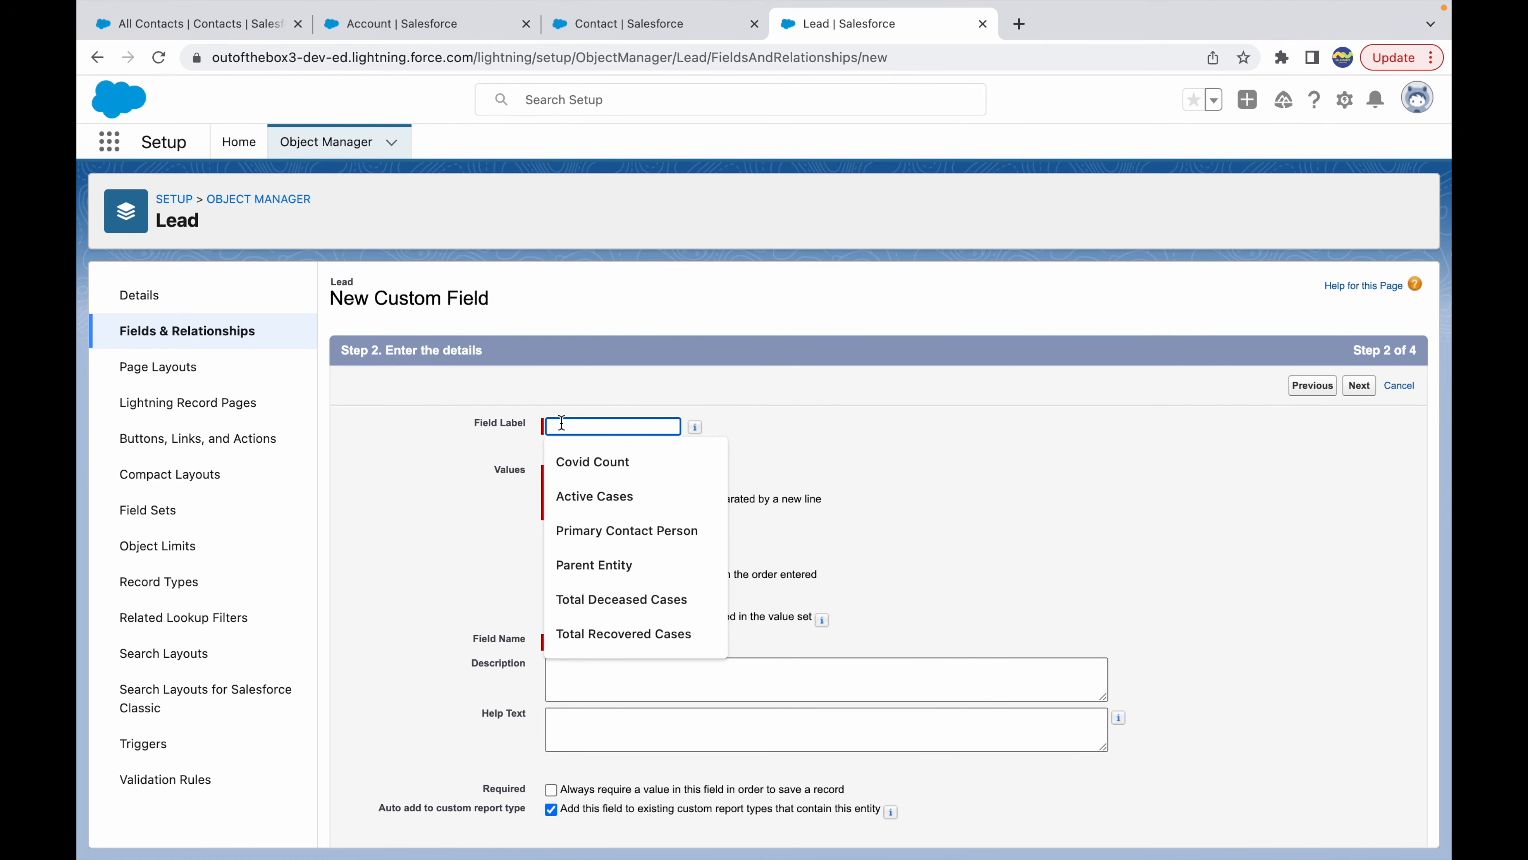
pyautogui.press('super+v')
pyautogui.click(593, 535)
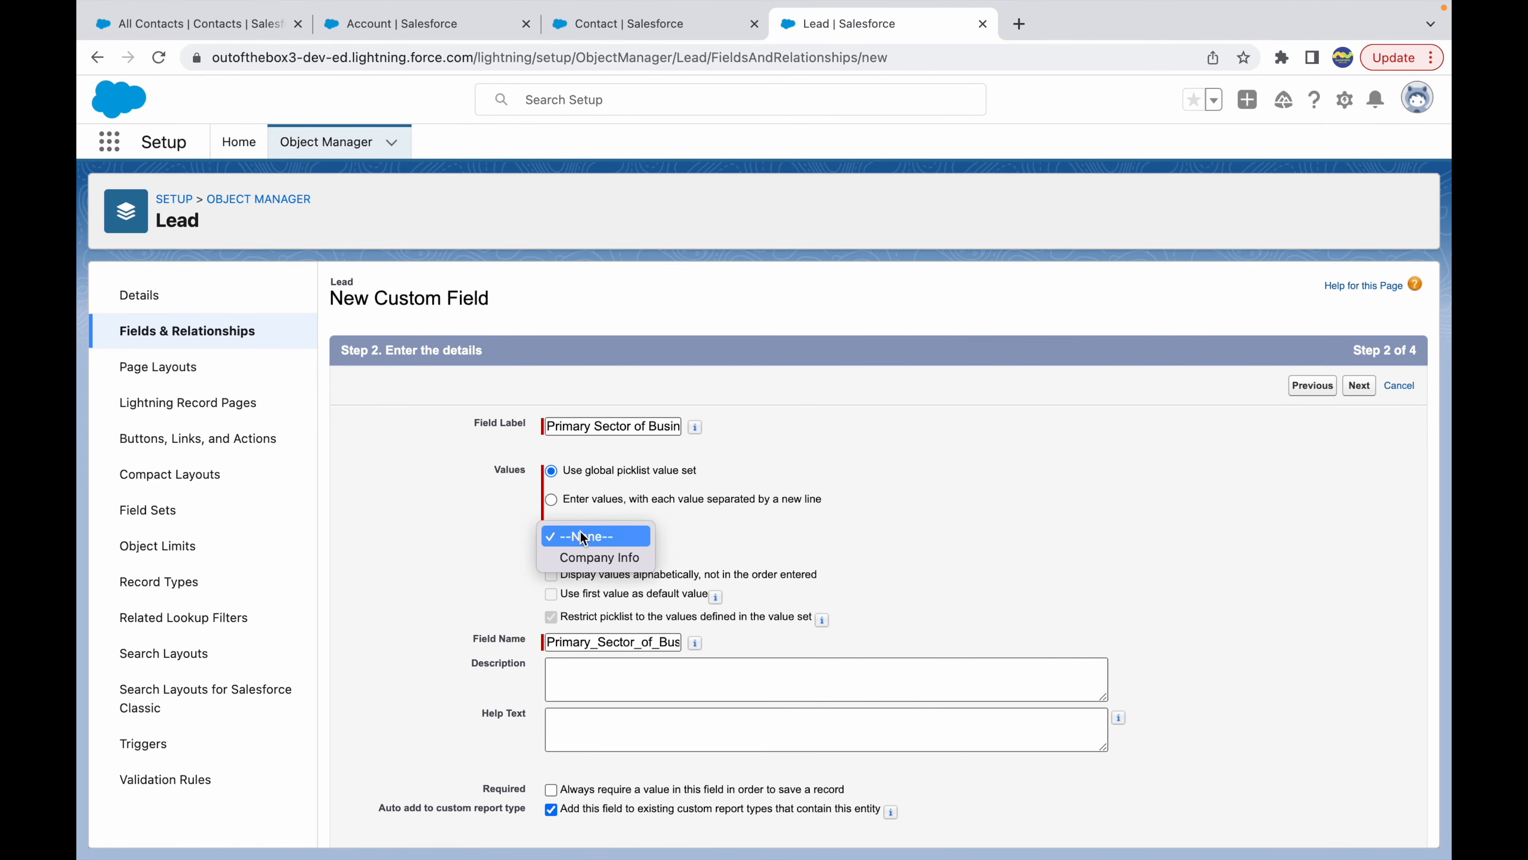
pyautogui.click(596, 557)
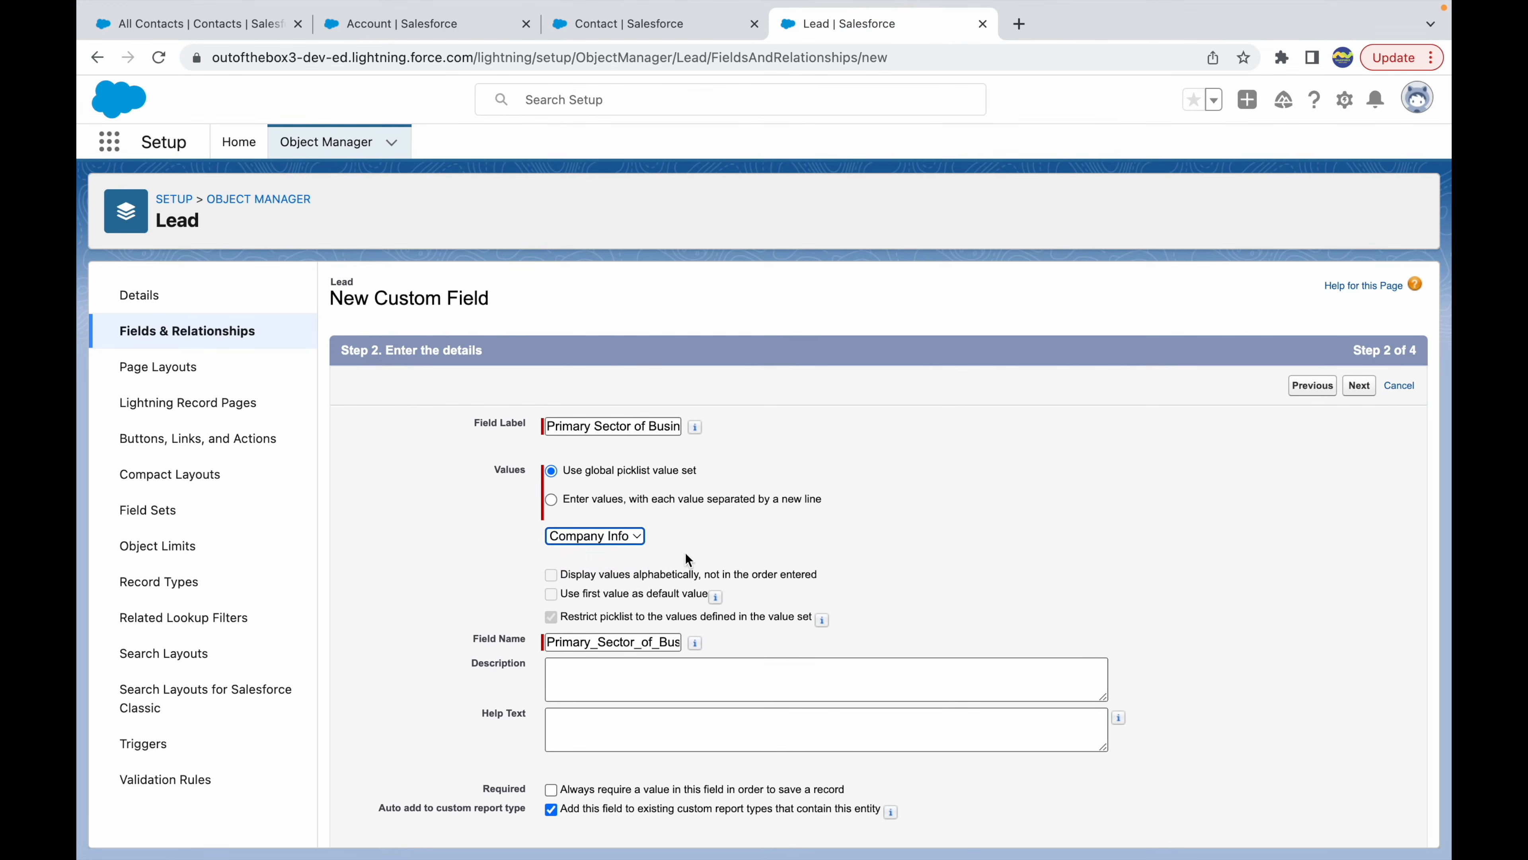
pyautogui.scroll(-2, 711, 605)
pyautogui.scroll(2, 1203, 684)
pyautogui.click(1359, 385)
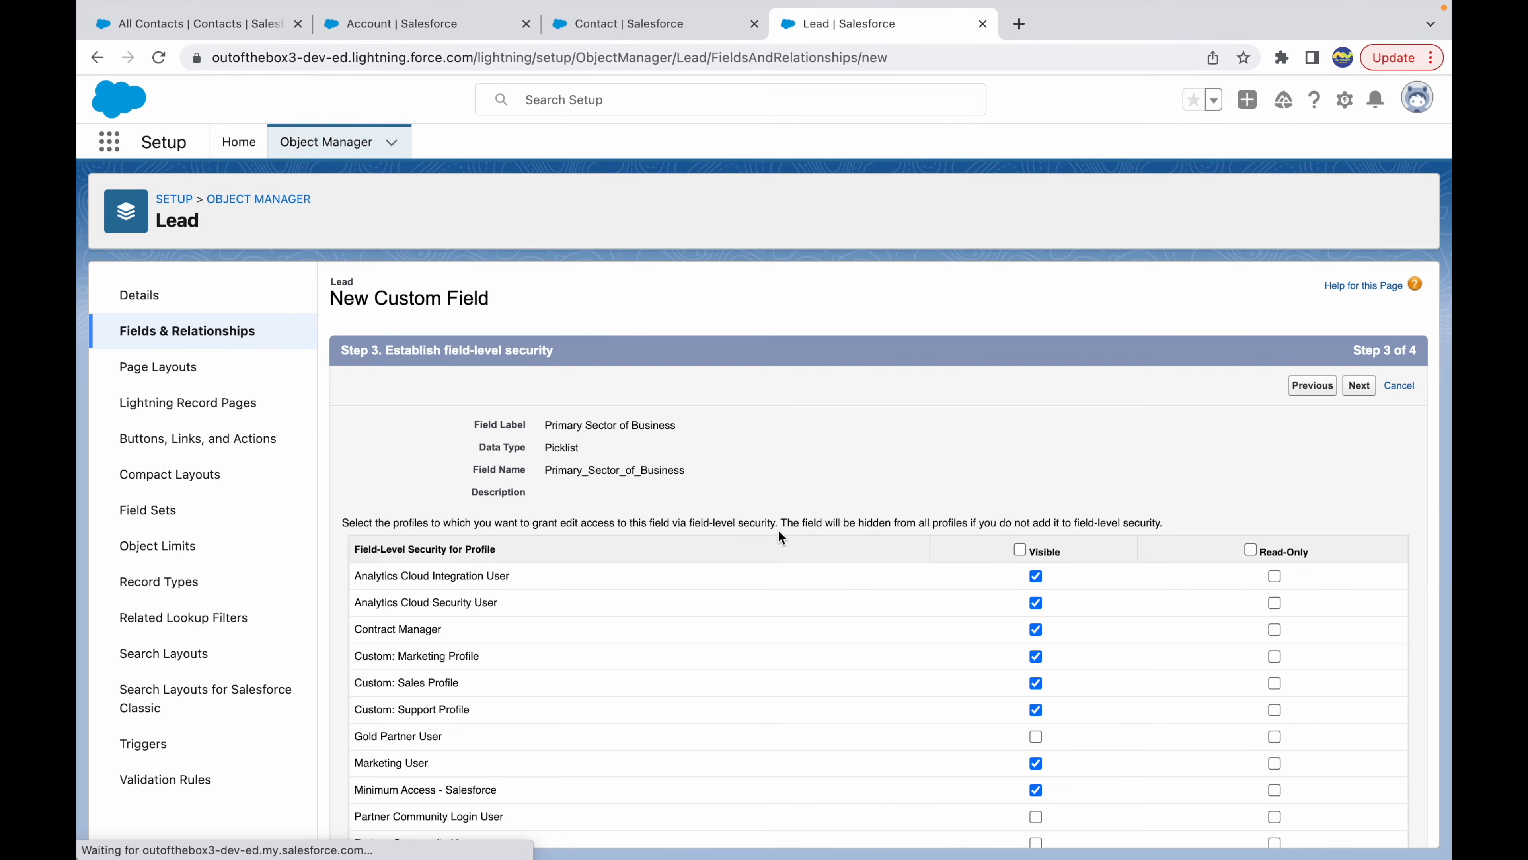
# Make the Lead field visible only to the System Administrator profile and save it on the Lead Layout page layout only
pyautogui.doubleClick(1020, 550)
pyautogui.scroll(-5, 1023, 686)
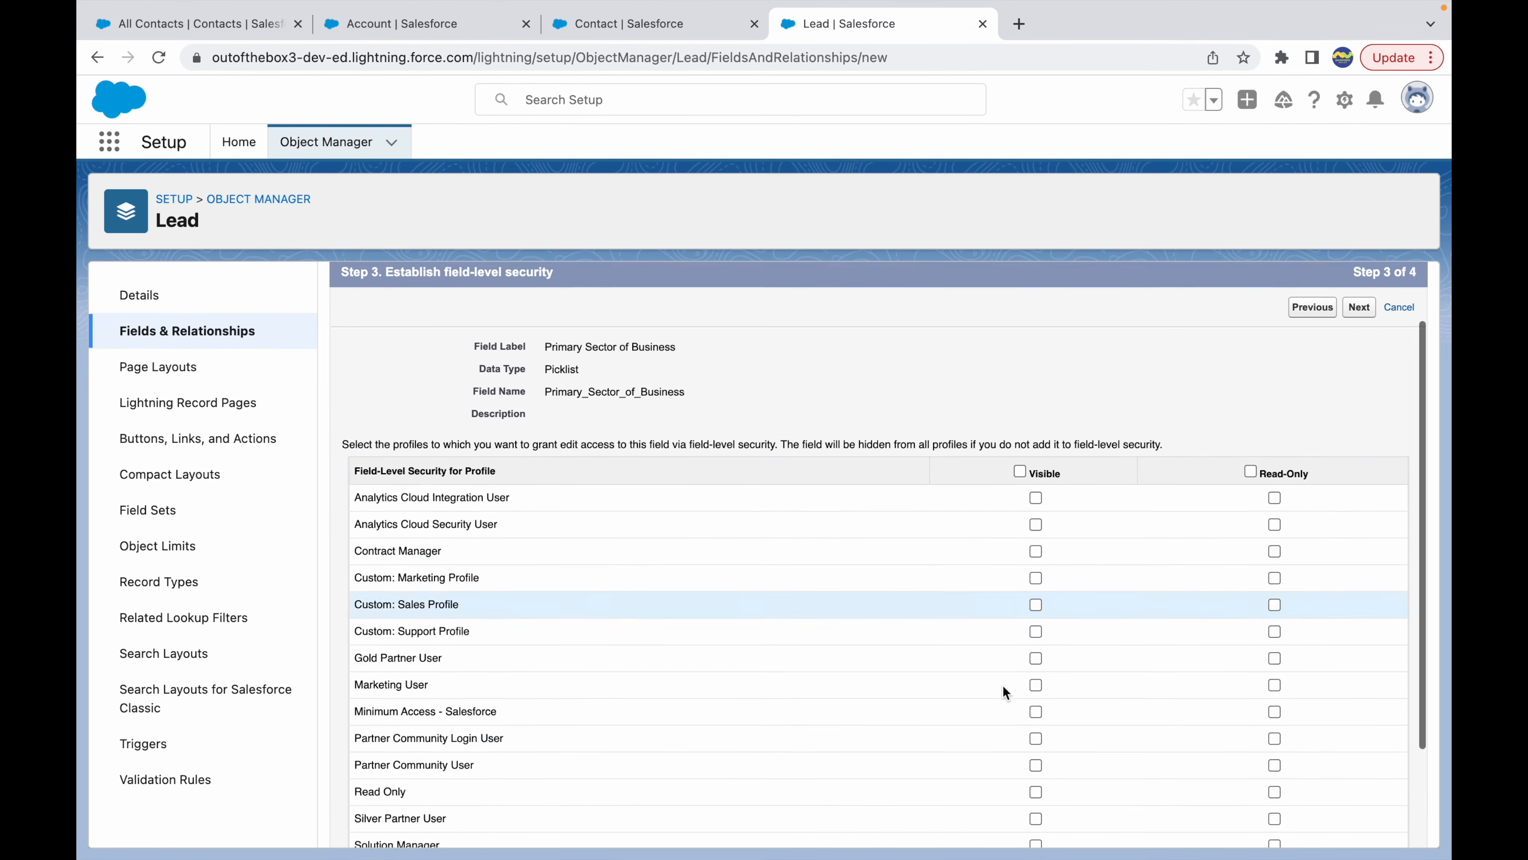
pyautogui.click(1035, 768)
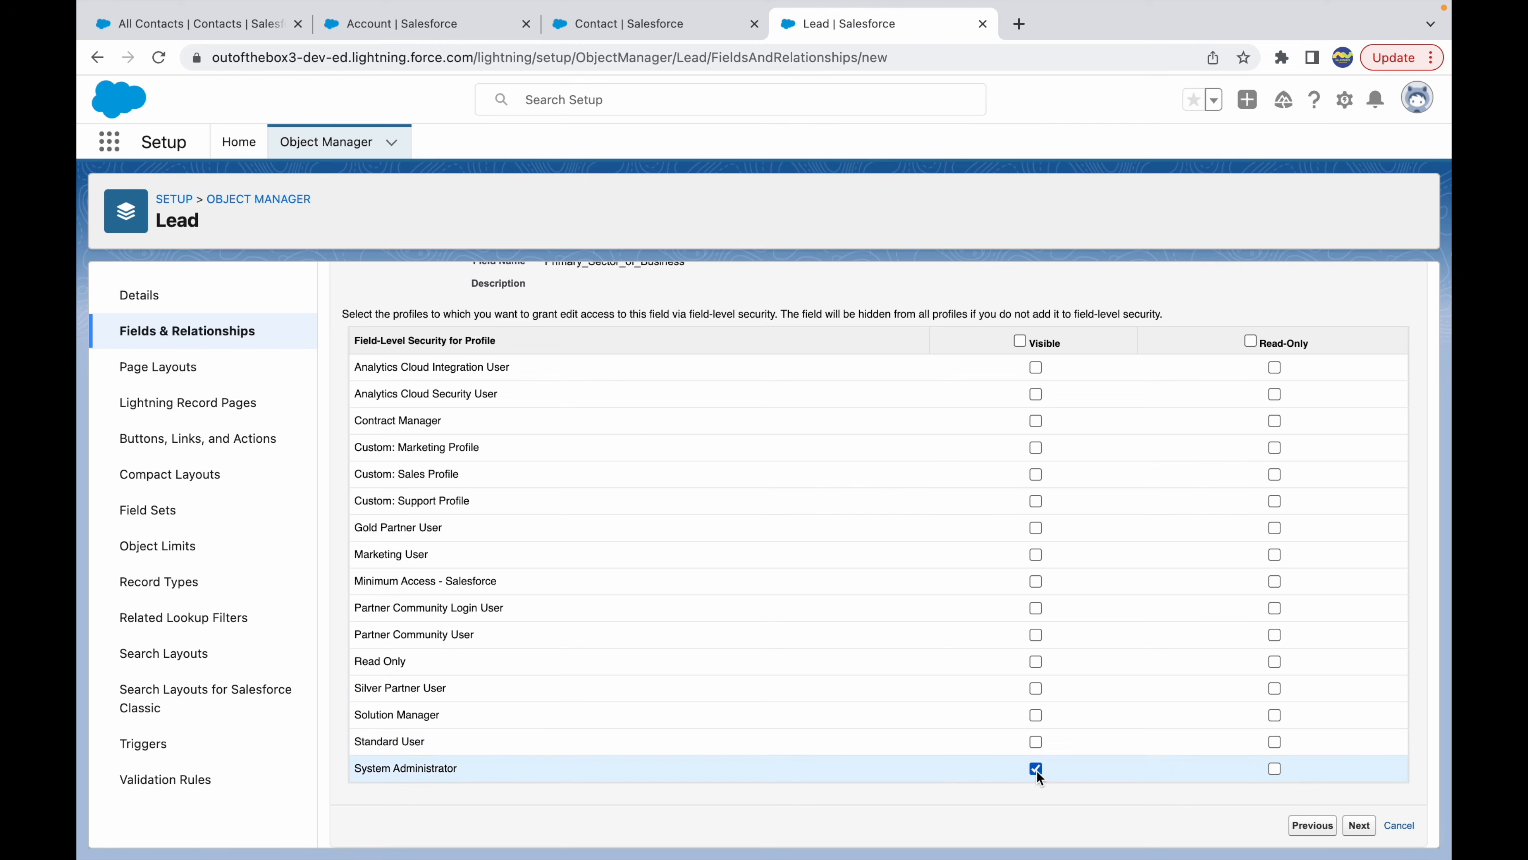
pyautogui.click(1375, 825)
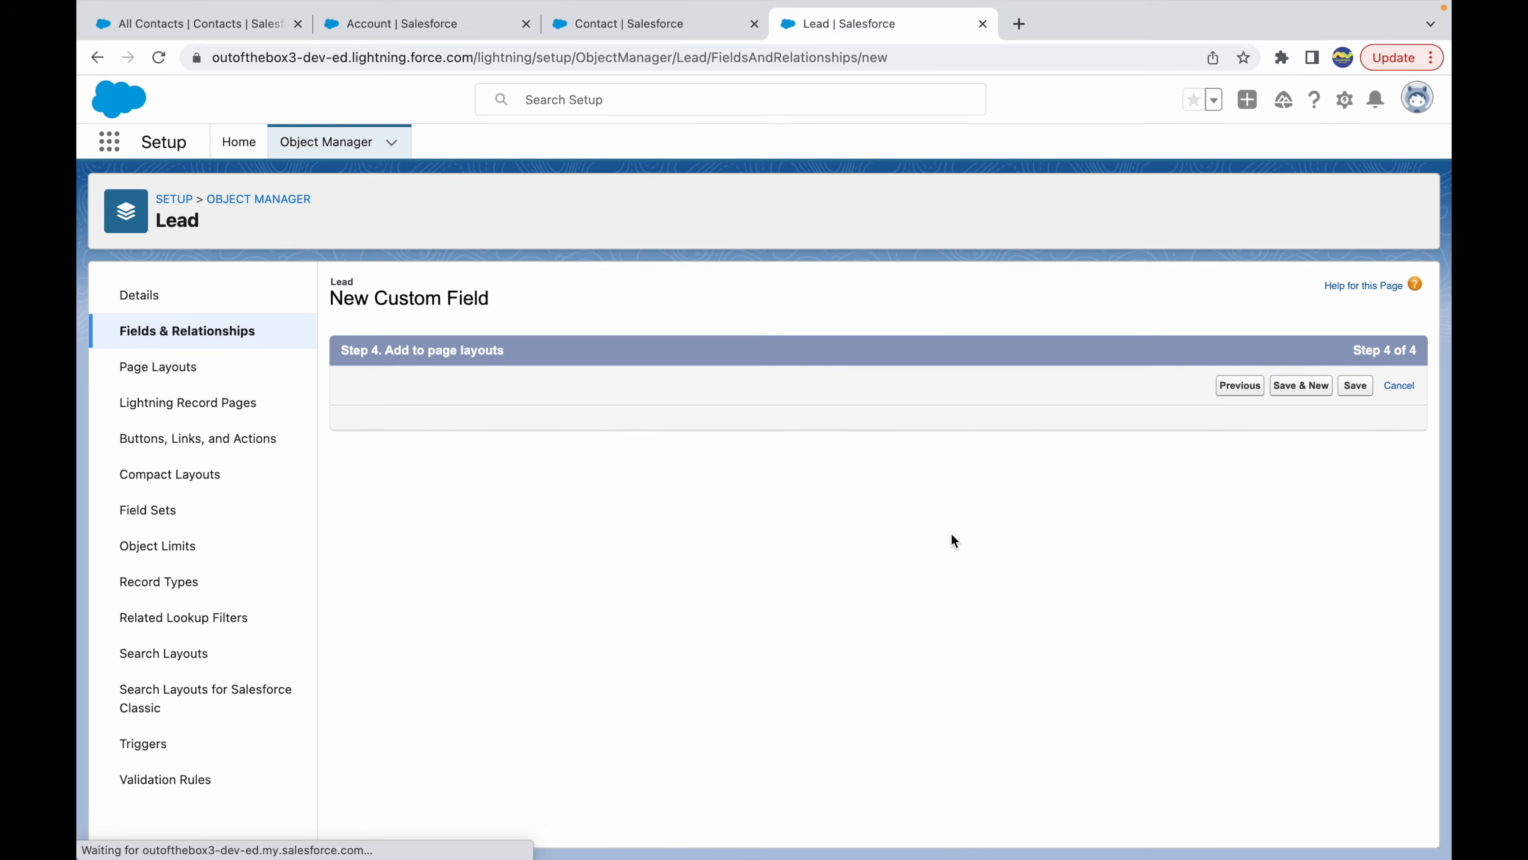
pyautogui.click(365, 571)
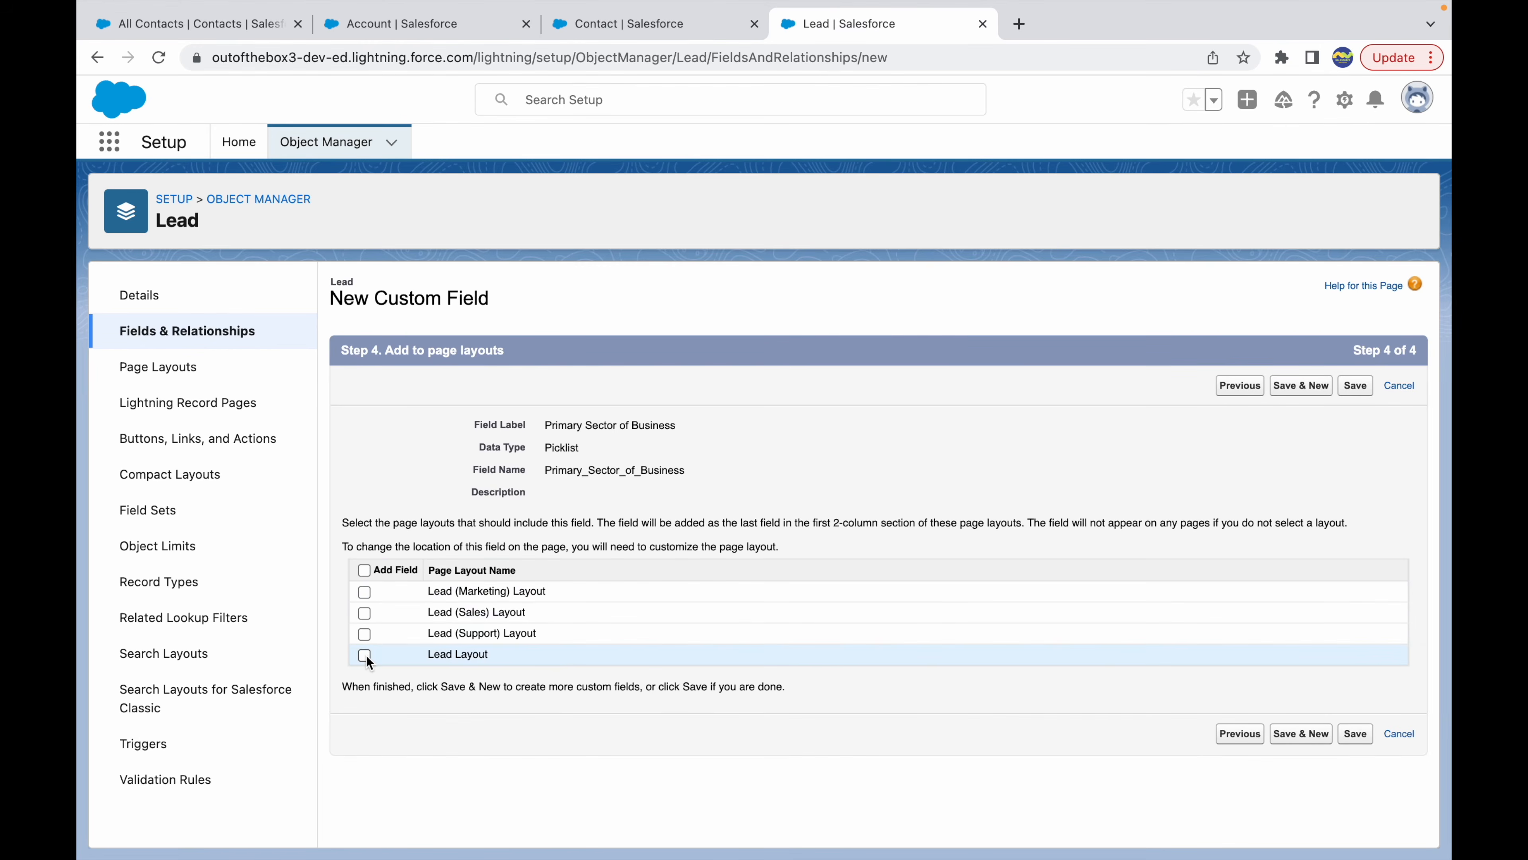
pyautogui.click(1361, 388)
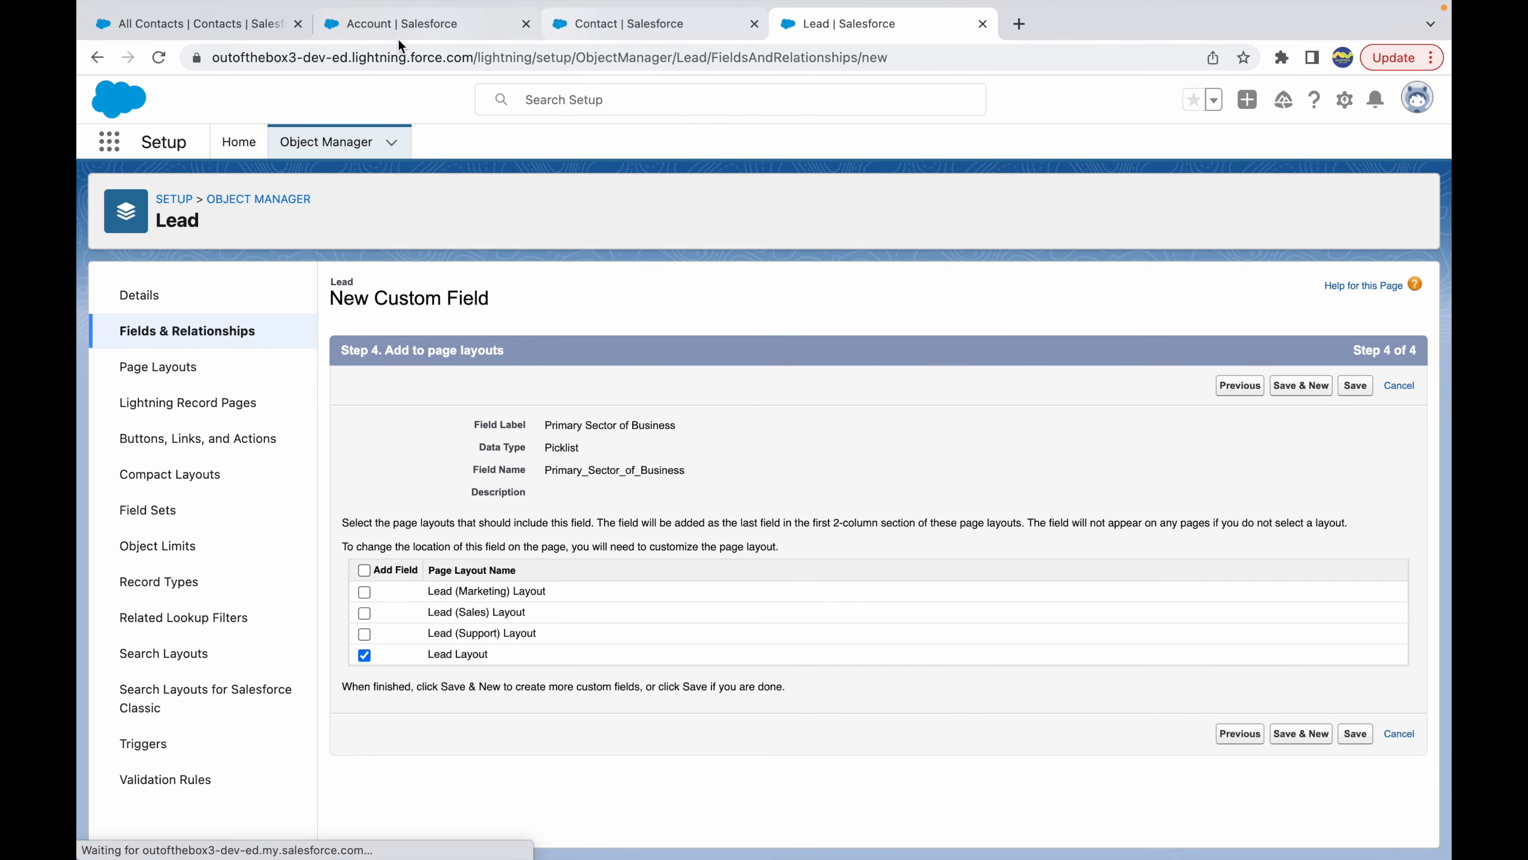
# Open a new contact form from the Contacts list and reload the page to refresh its fields
pyautogui.click(162, 27)
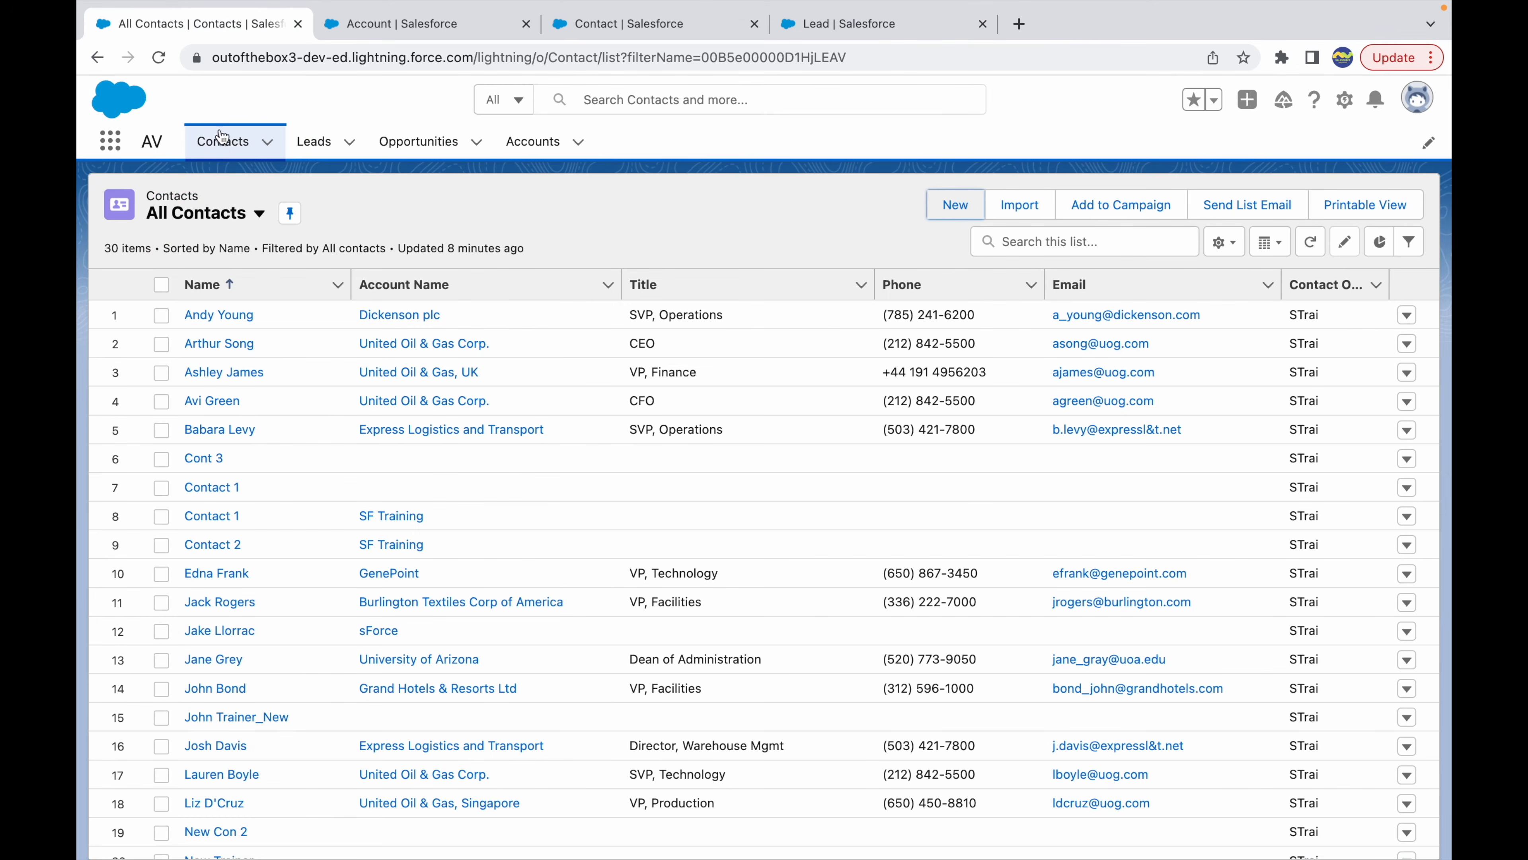
pyautogui.click(221, 150)
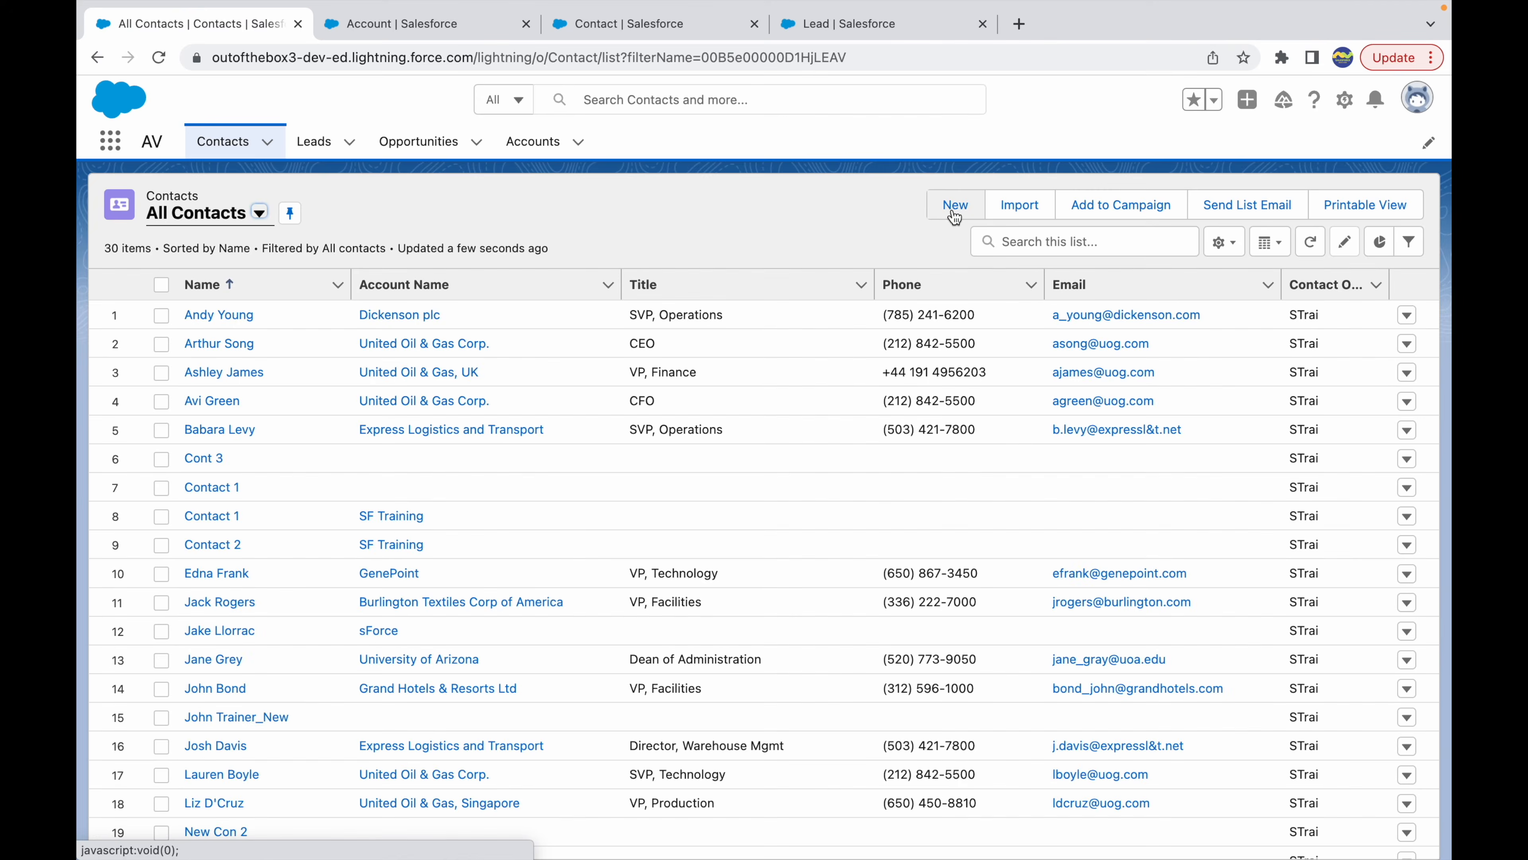
pyautogui.click(954, 208)
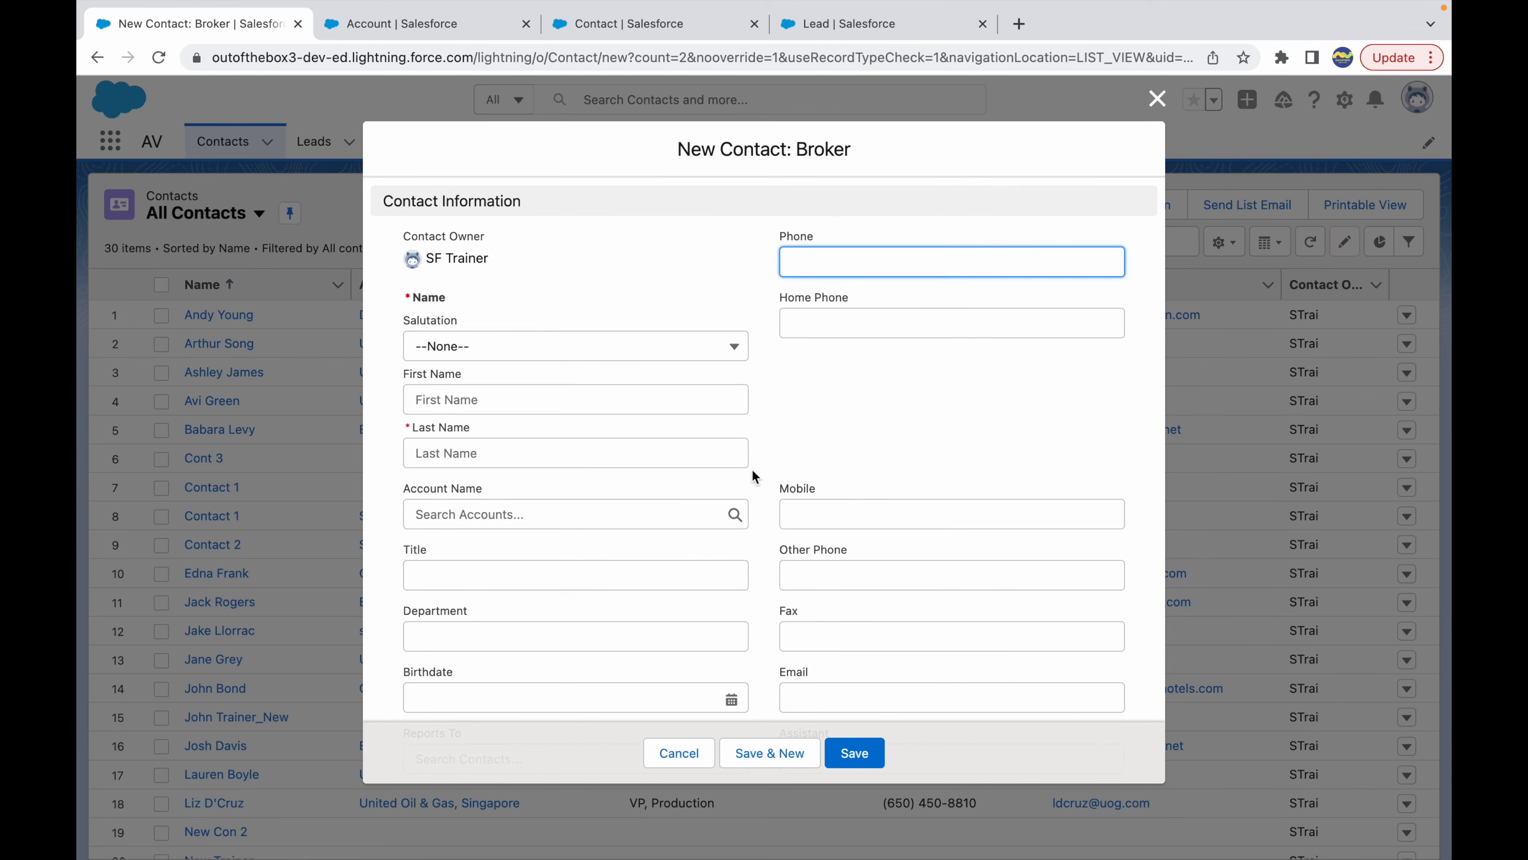
pyautogui.scroll(-2, 753, 488)
pyautogui.scroll(-10, 754, 487)
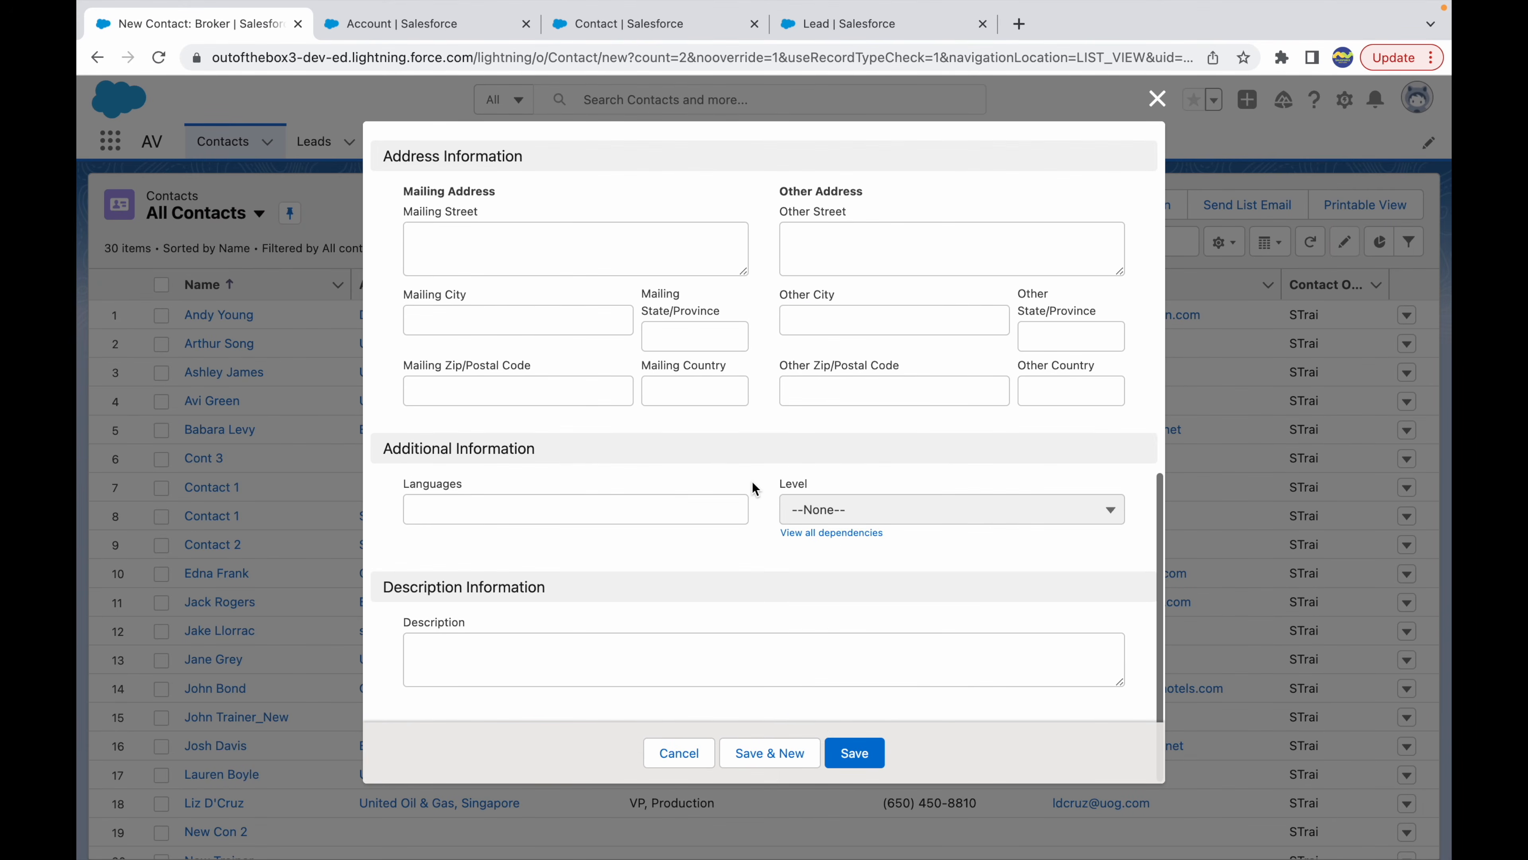
pyautogui.press('super+r')
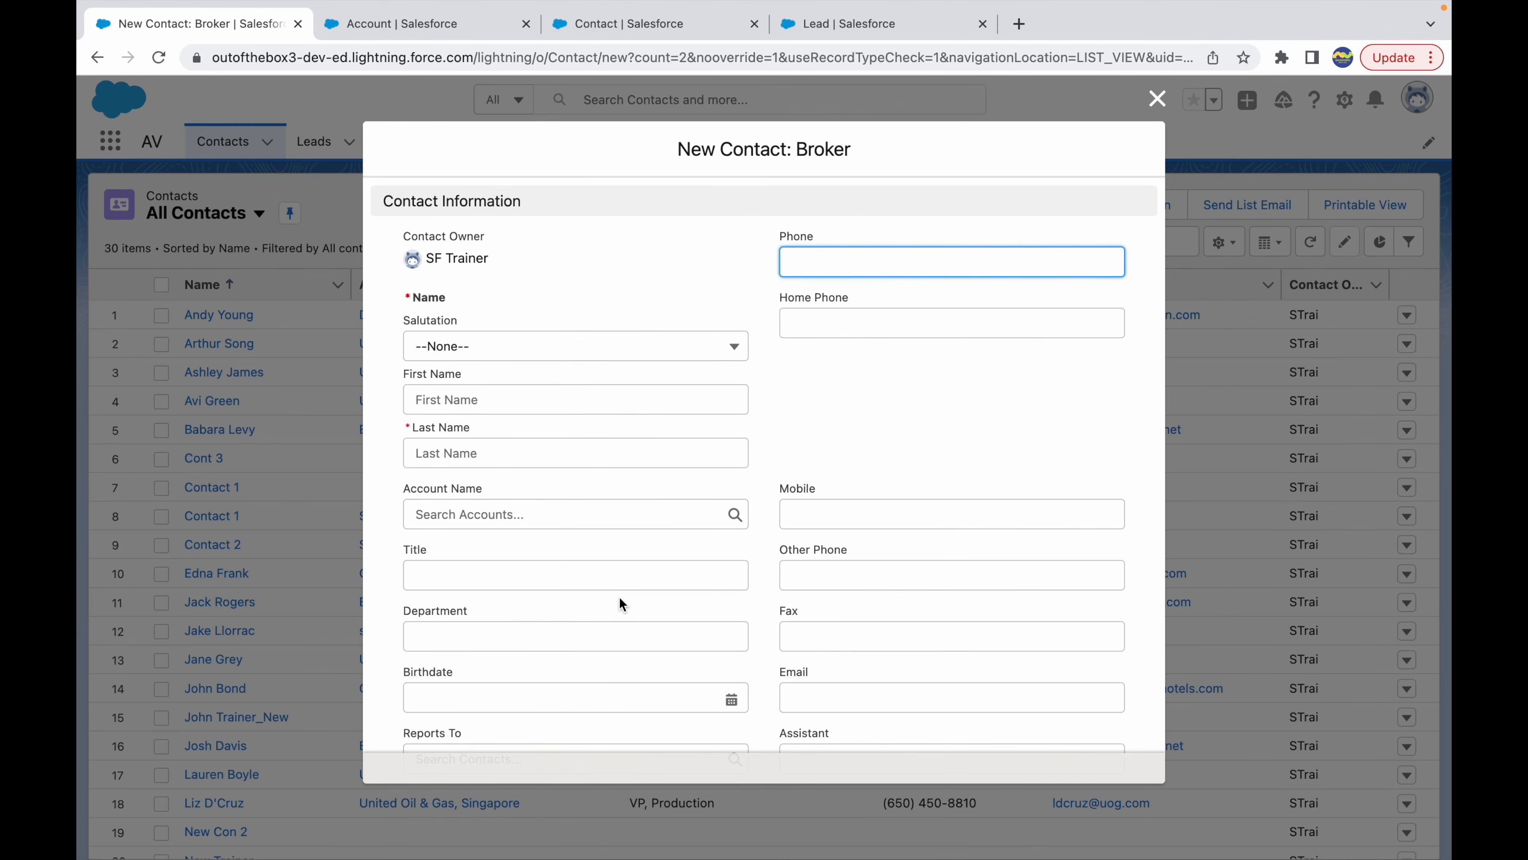
# Examine the Primary Sector of Business picklist values on the new contact form and close the form without saving
pyautogui.scroll(-5, 619, 598)
pyautogui.scroll(-4, 620, 599)
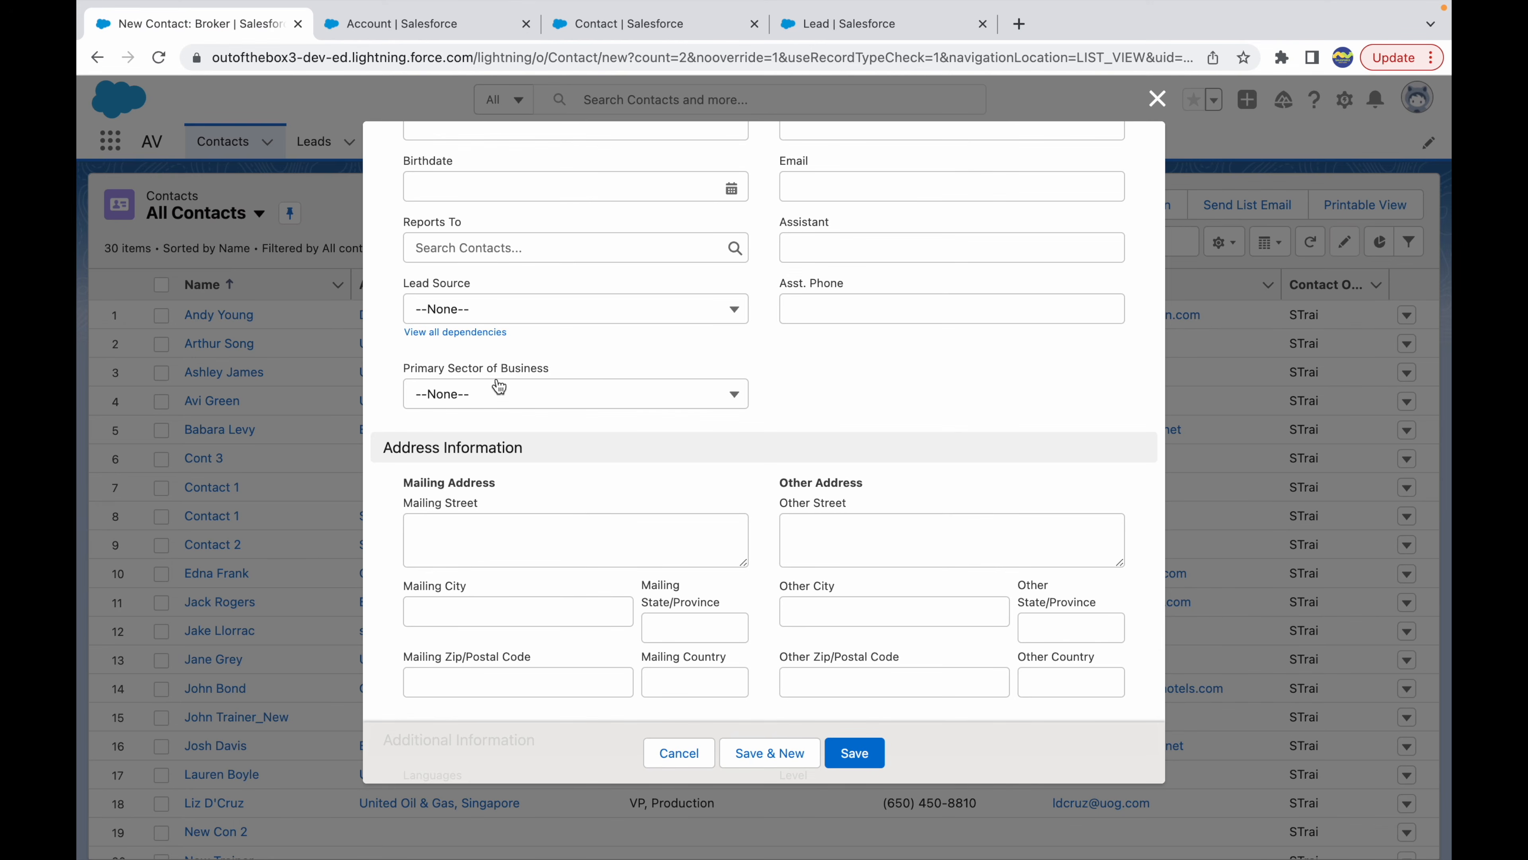
pyautogui.click(474, 402)
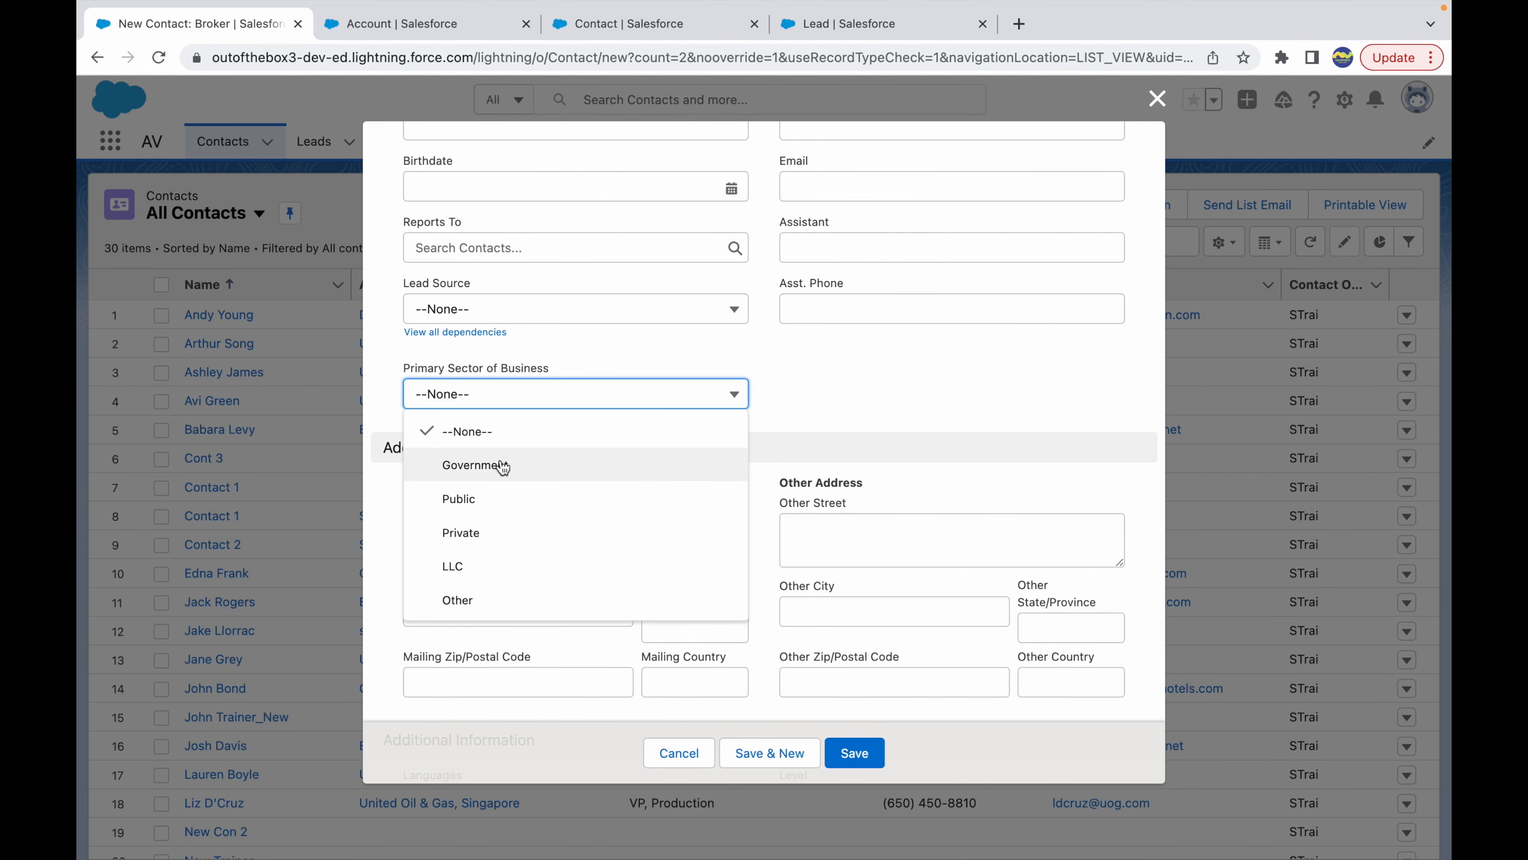
pyautogui.click(1154, 105)
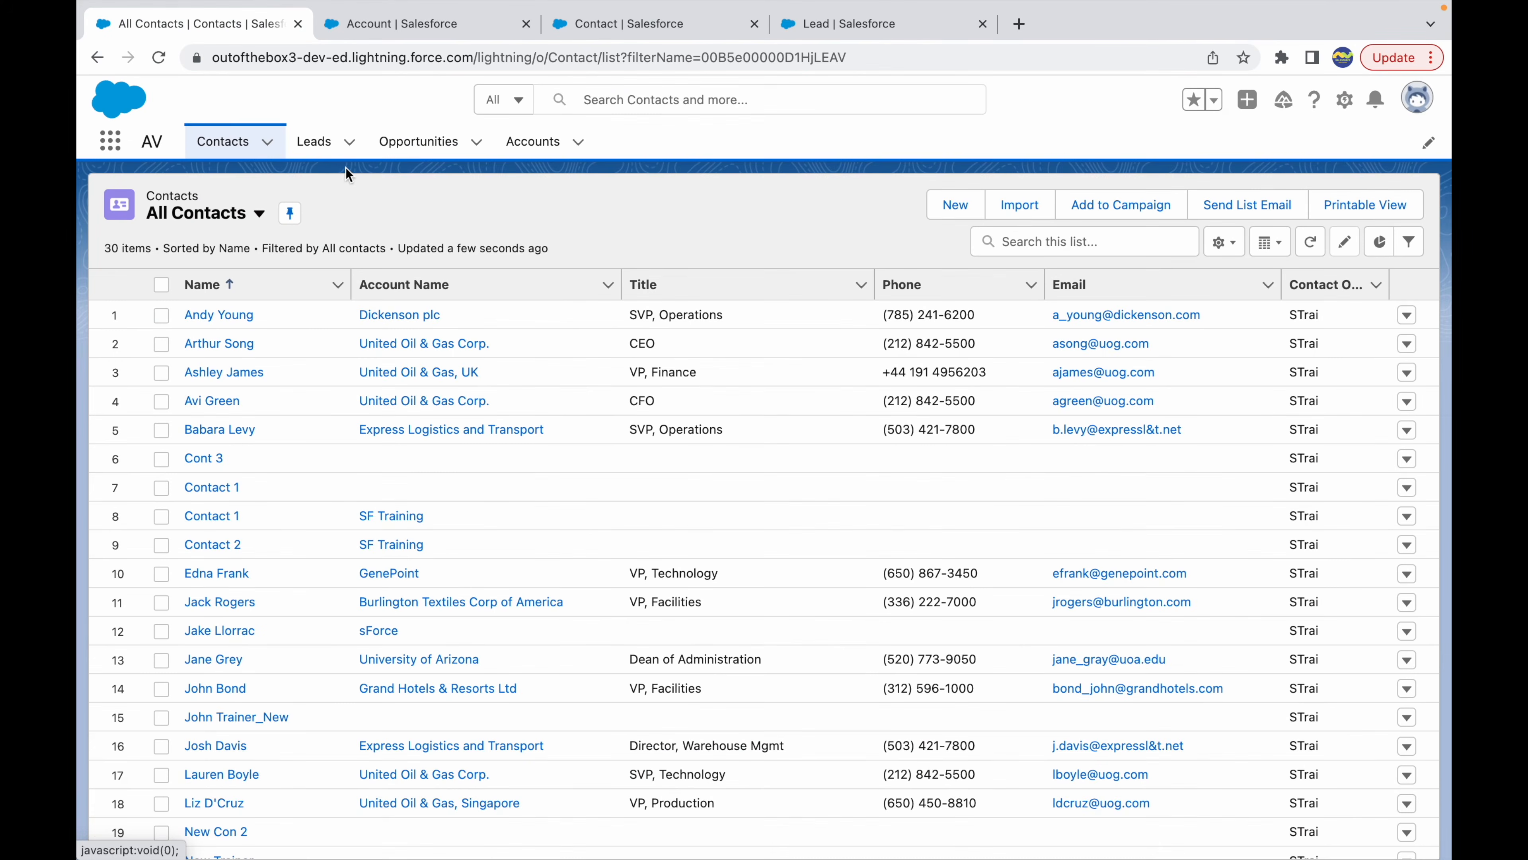
# Open a new lead form from the Leads list and examine its Primary Sector of Business picklist values
pyautogui.click(314, 144)
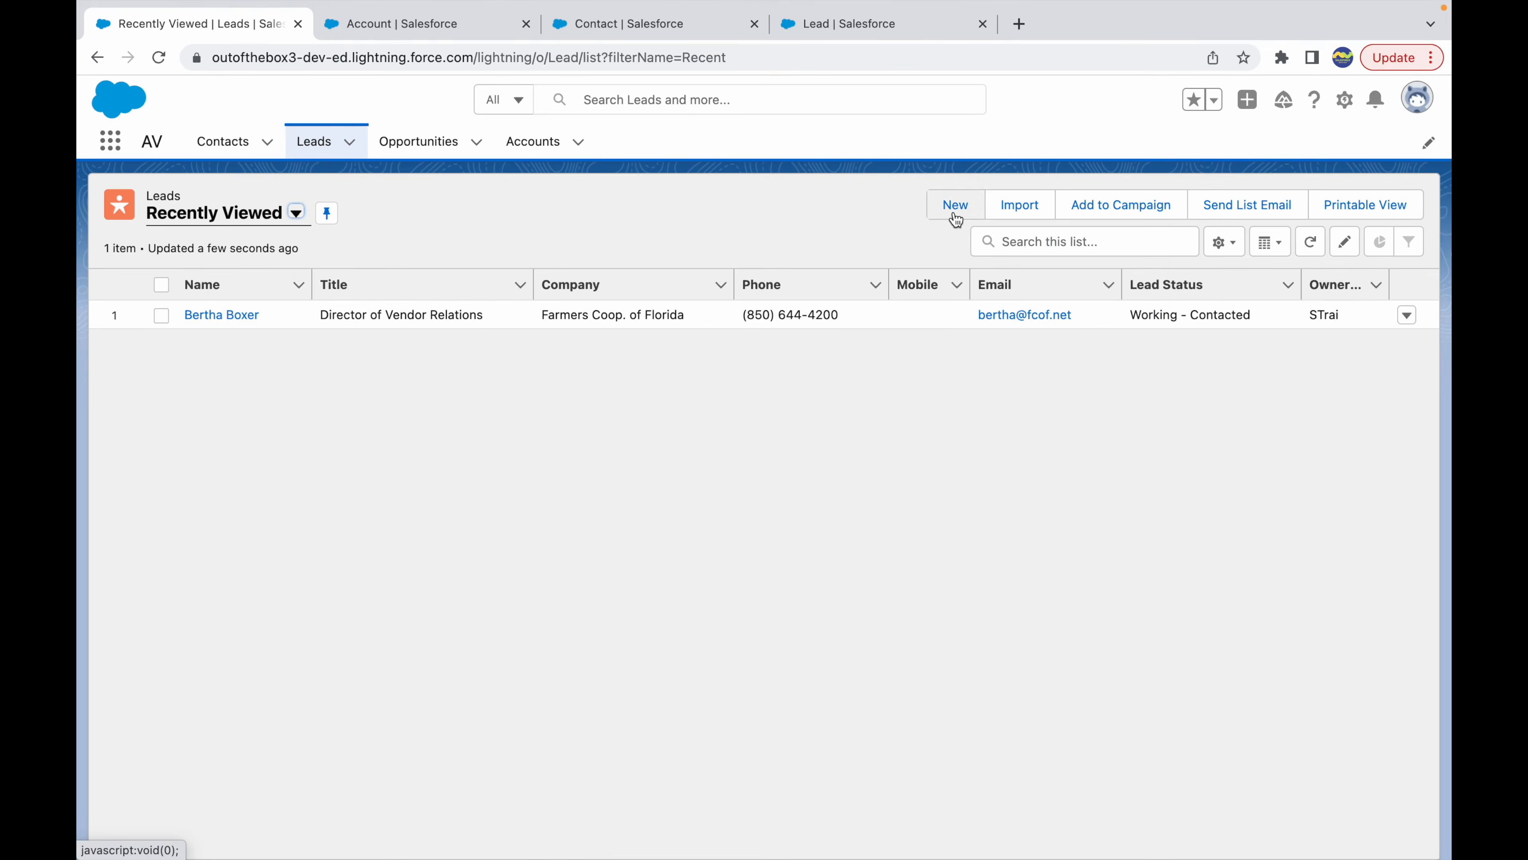
pyautogui.click(953, 208)
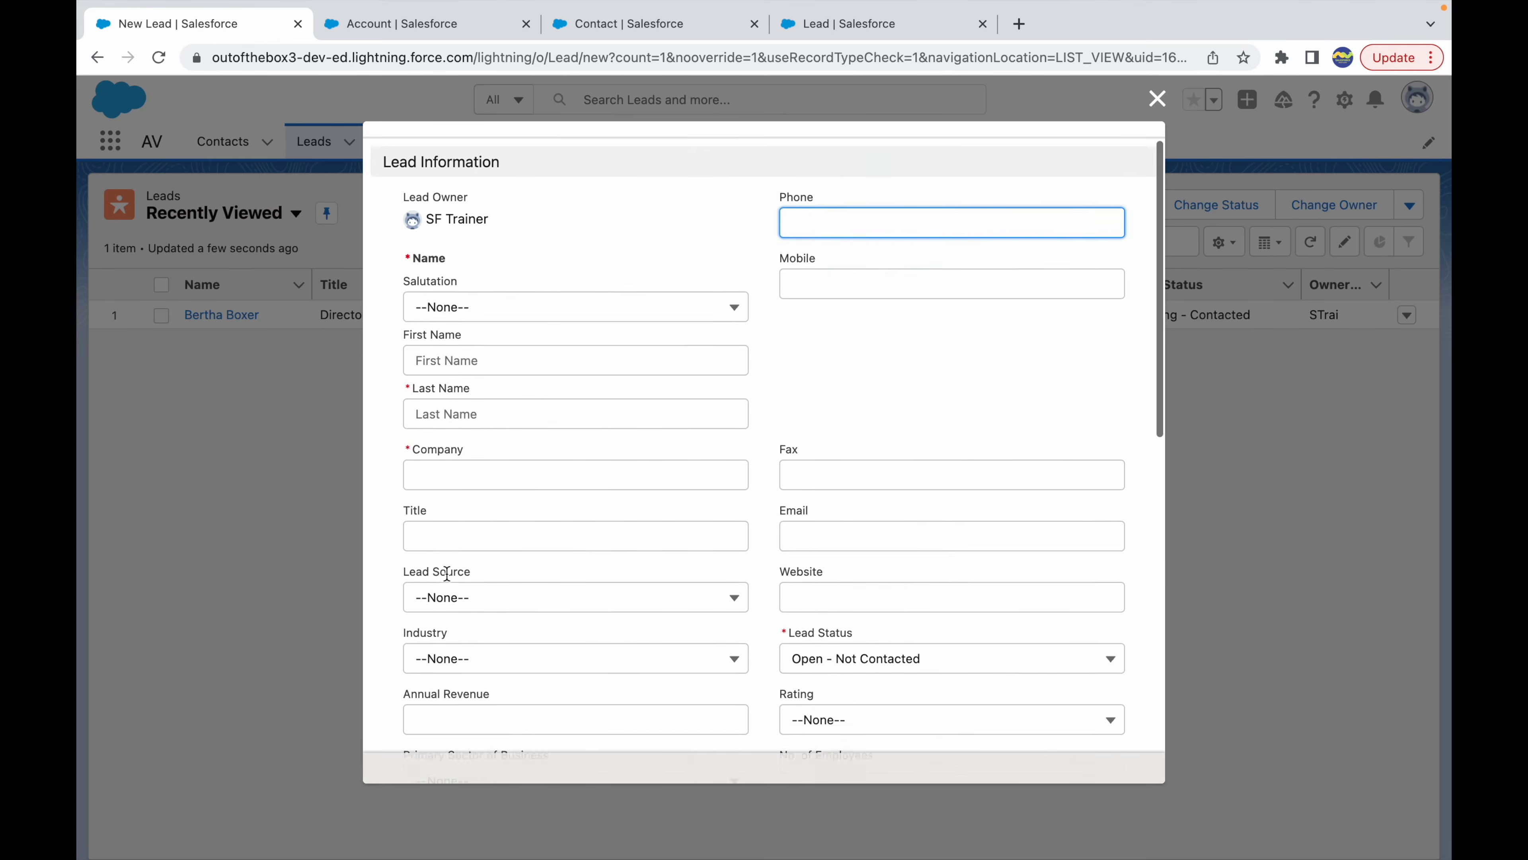
pyautogui.scroll(-5, 447, 573)
pyautogui.click(545, 466)
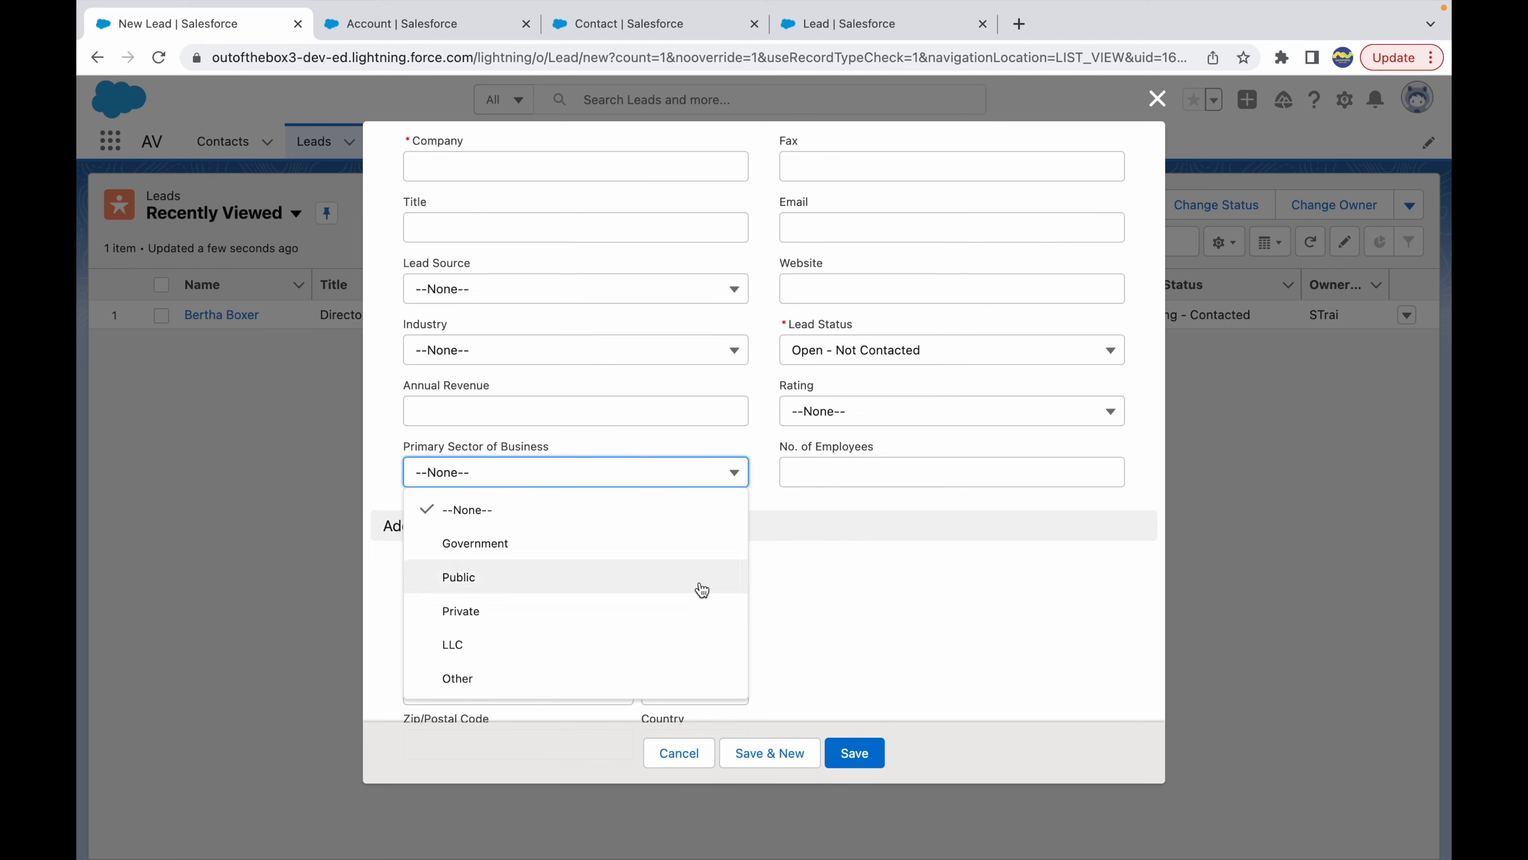
pyautogui.click(919, 565)
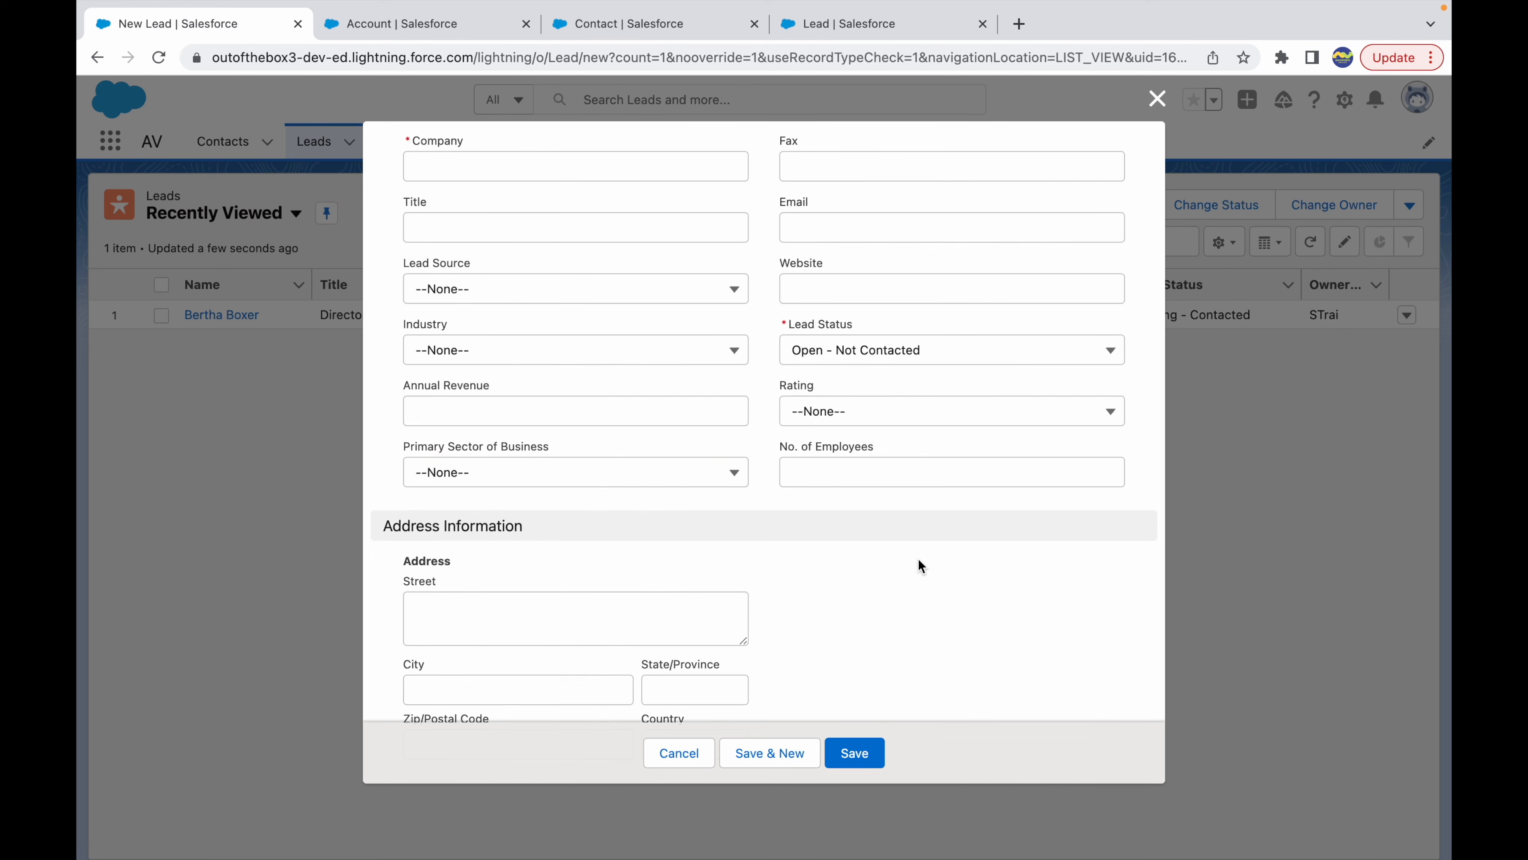